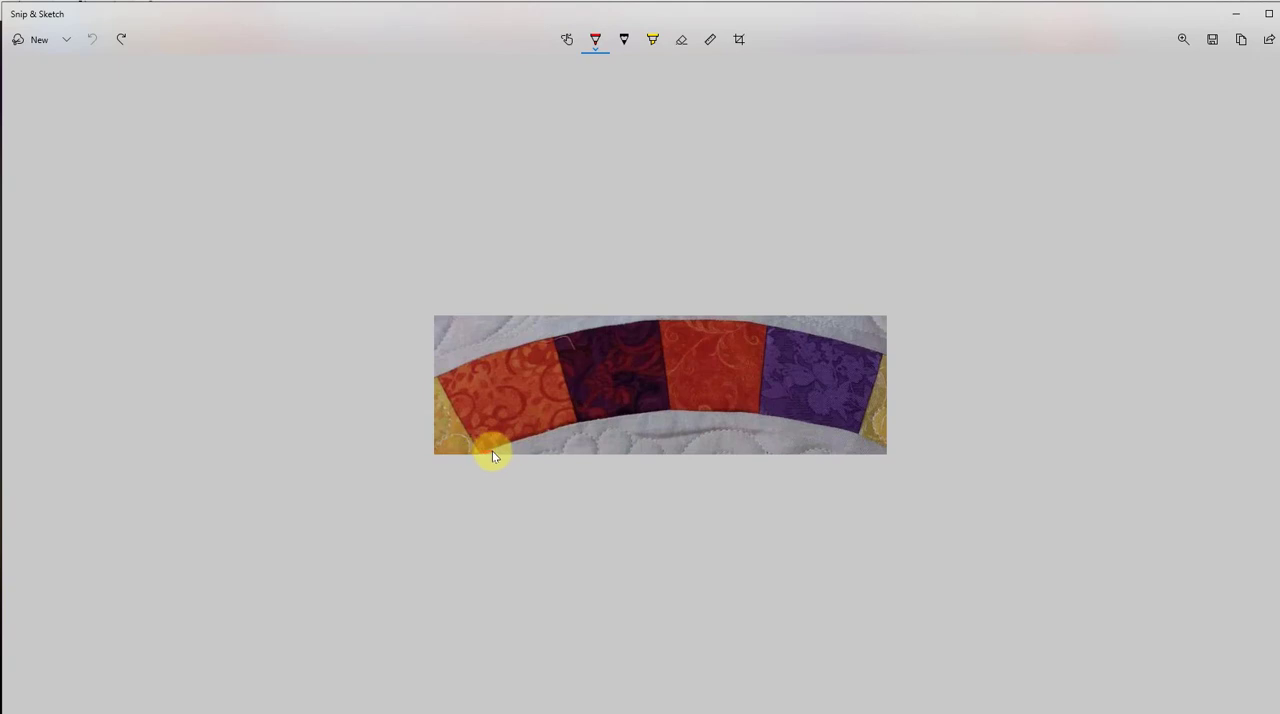
Annotate the quilt arc photo in red pen with a base line, the width 6 1/2, and marks above the arc.
left_click_drag(484, 451, 699, 445)
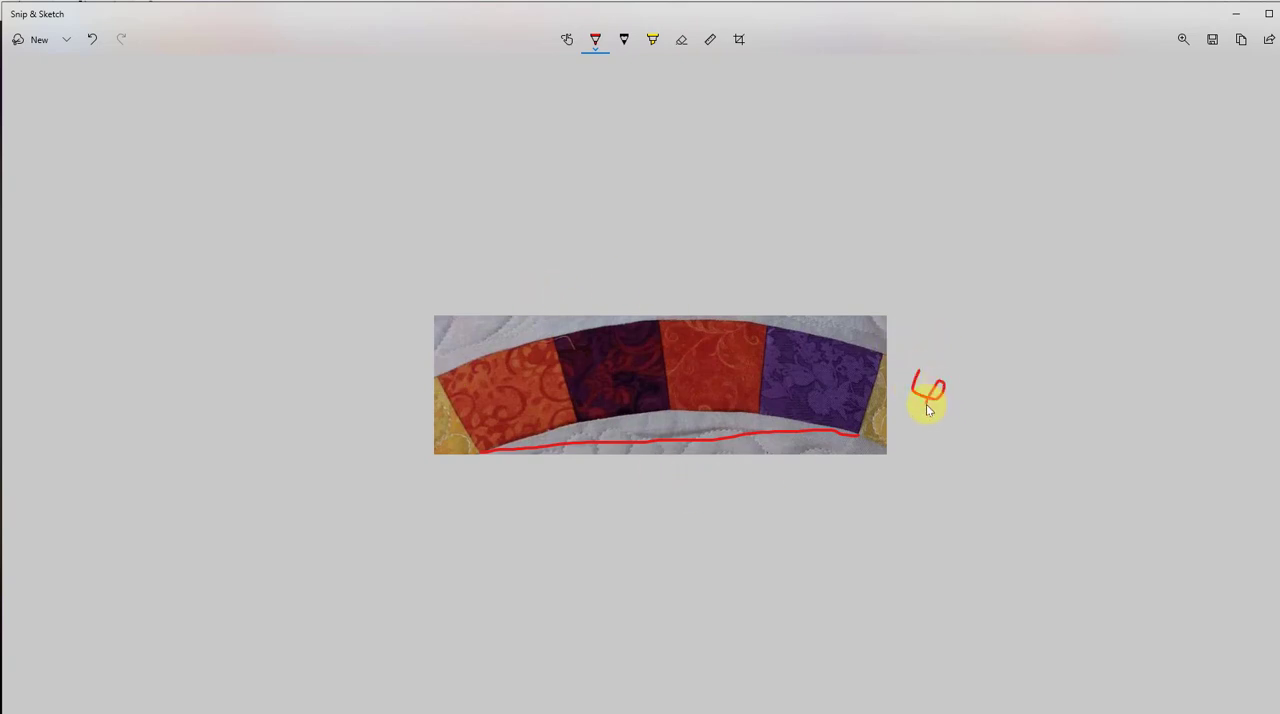
left_click_drag(987, 338, 979, 414)
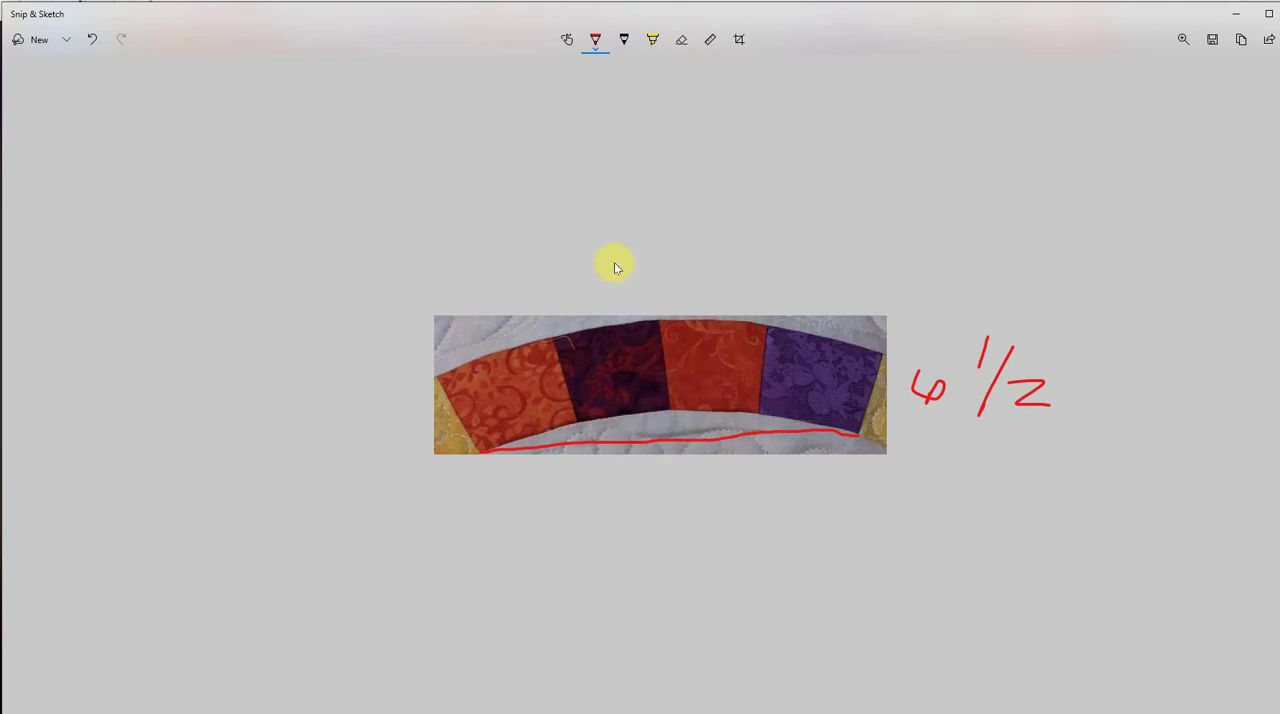
left_click_drag(663, 250, 672, 300)
left_click_drag(692, 272, 735, 297)
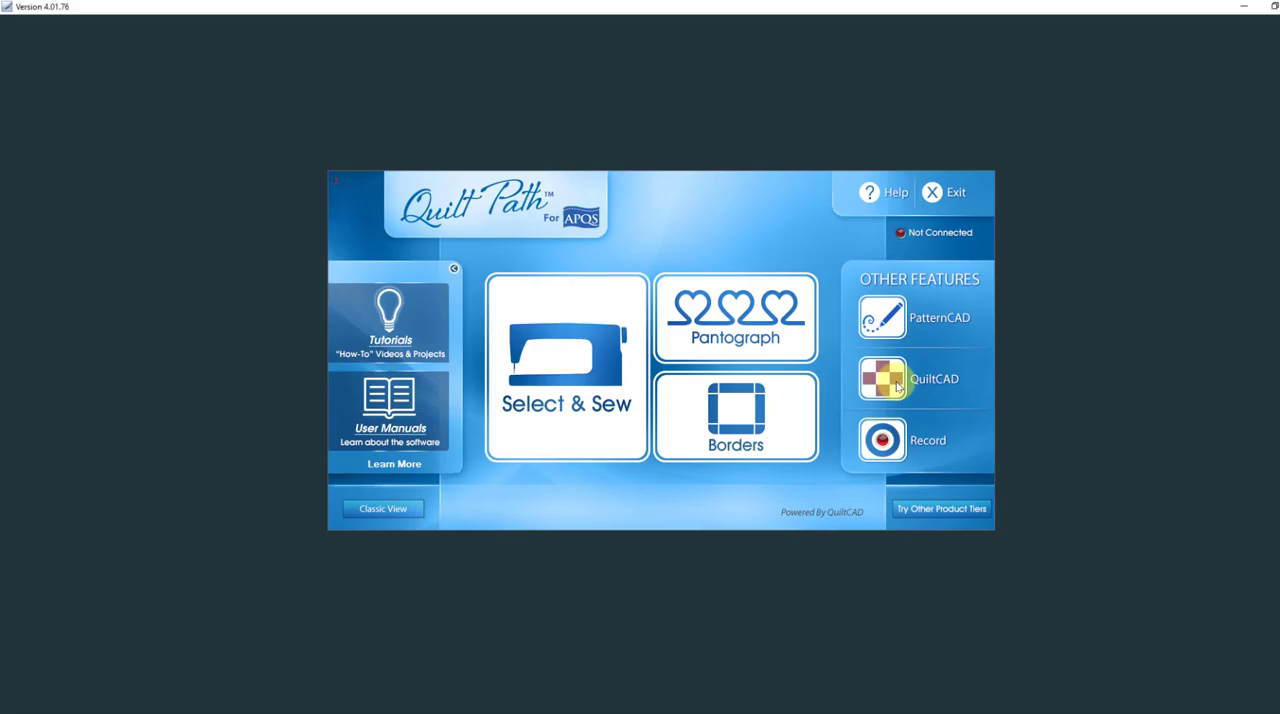
Open QuiltCAD and set up the quilt as a single block, 1 across and 1 down.
left_click(897, 385)
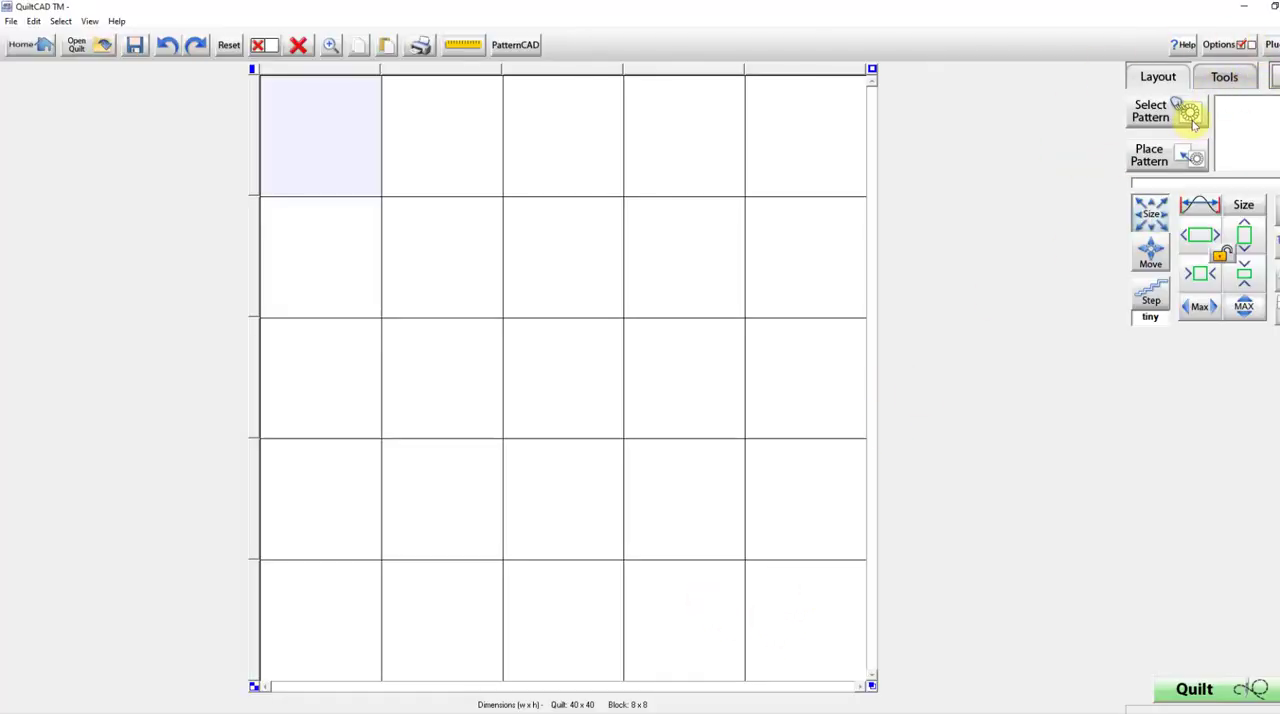
left_click(1274, 77)
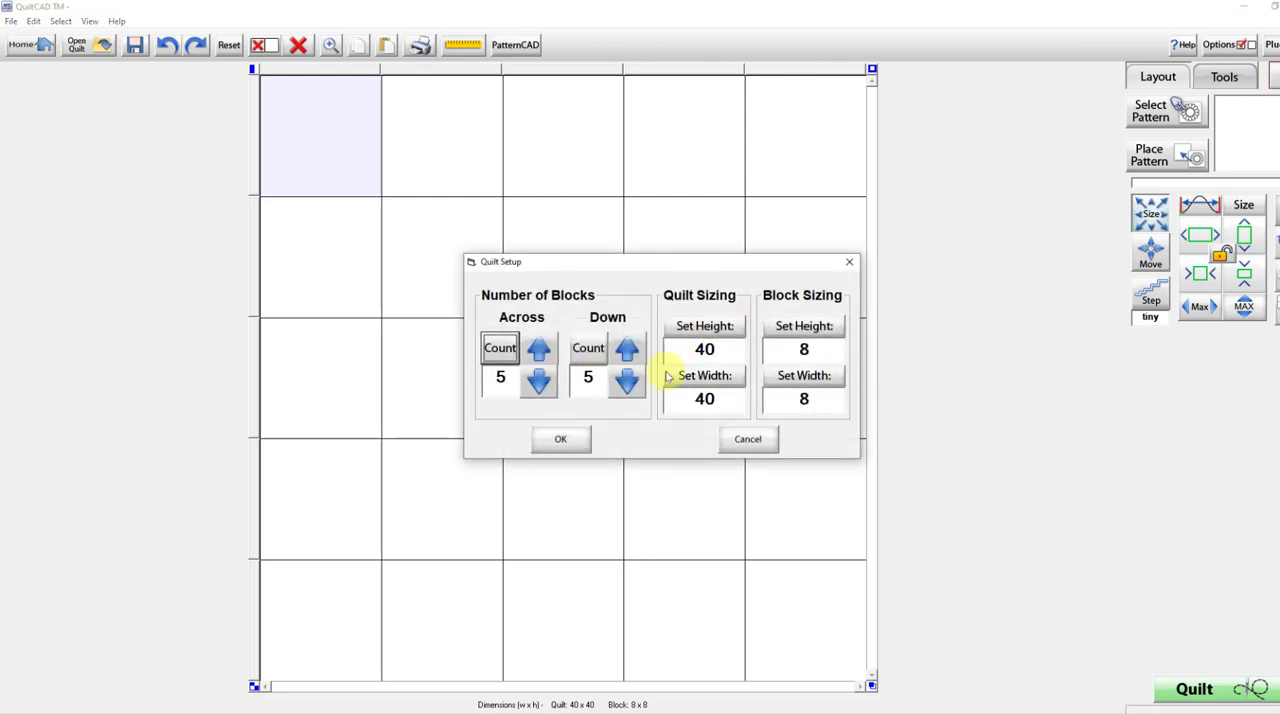
left_click(538, 381)
left_click(538, 381)
left_click(538, 381)
left_click(538, 381)
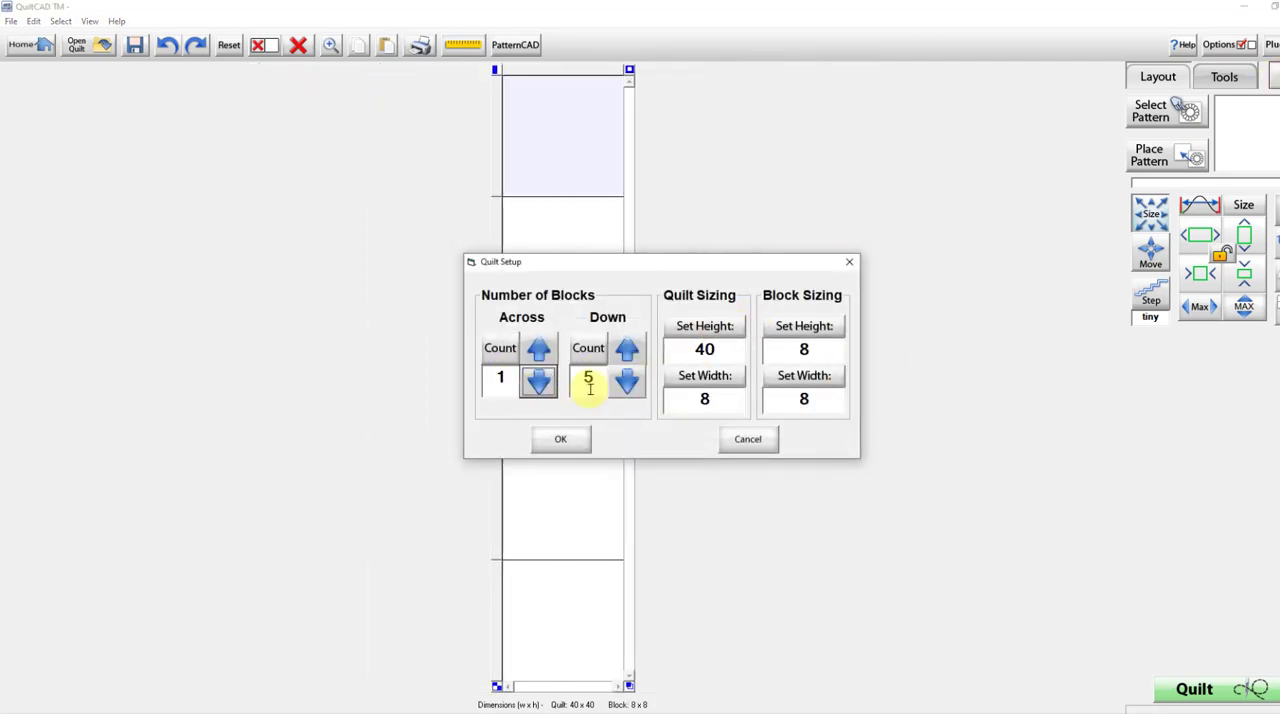
left_click(627, 381)
left_click(627, 381)
left_click(627, 381)
left_click(627, 381)
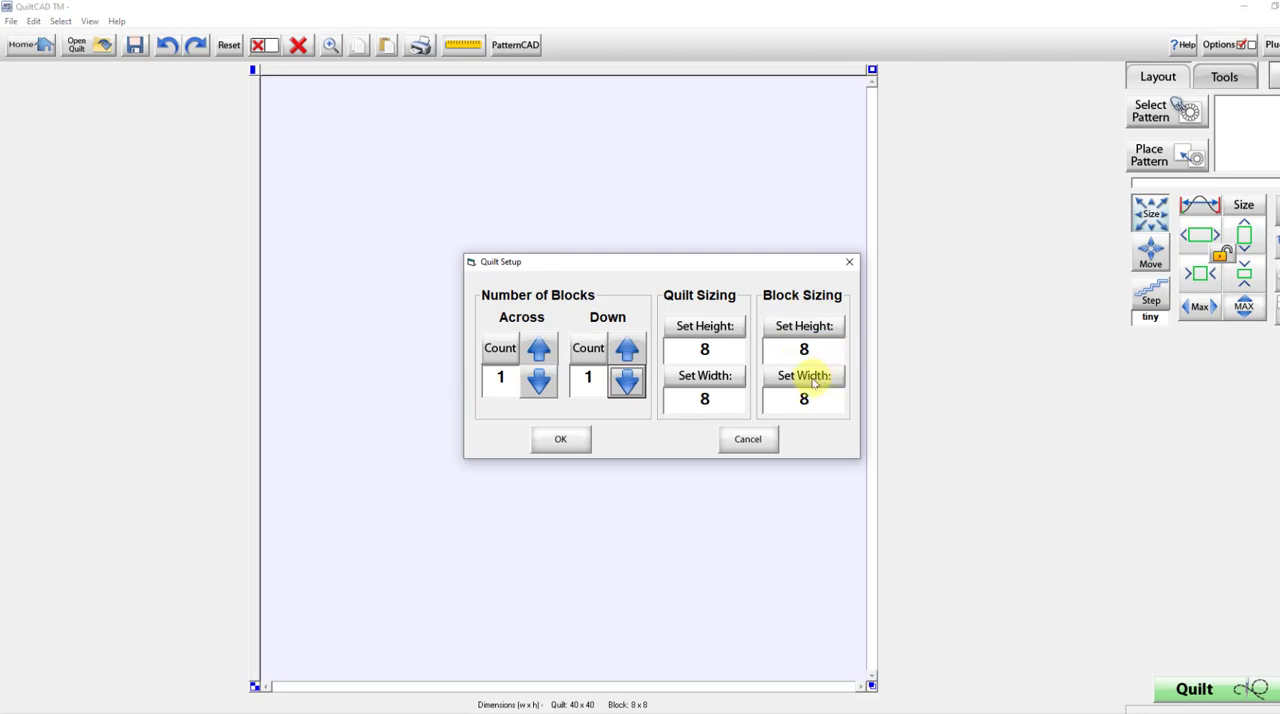
Set the block height to 2.5 in the quilt setup.
left_click(804, 328)
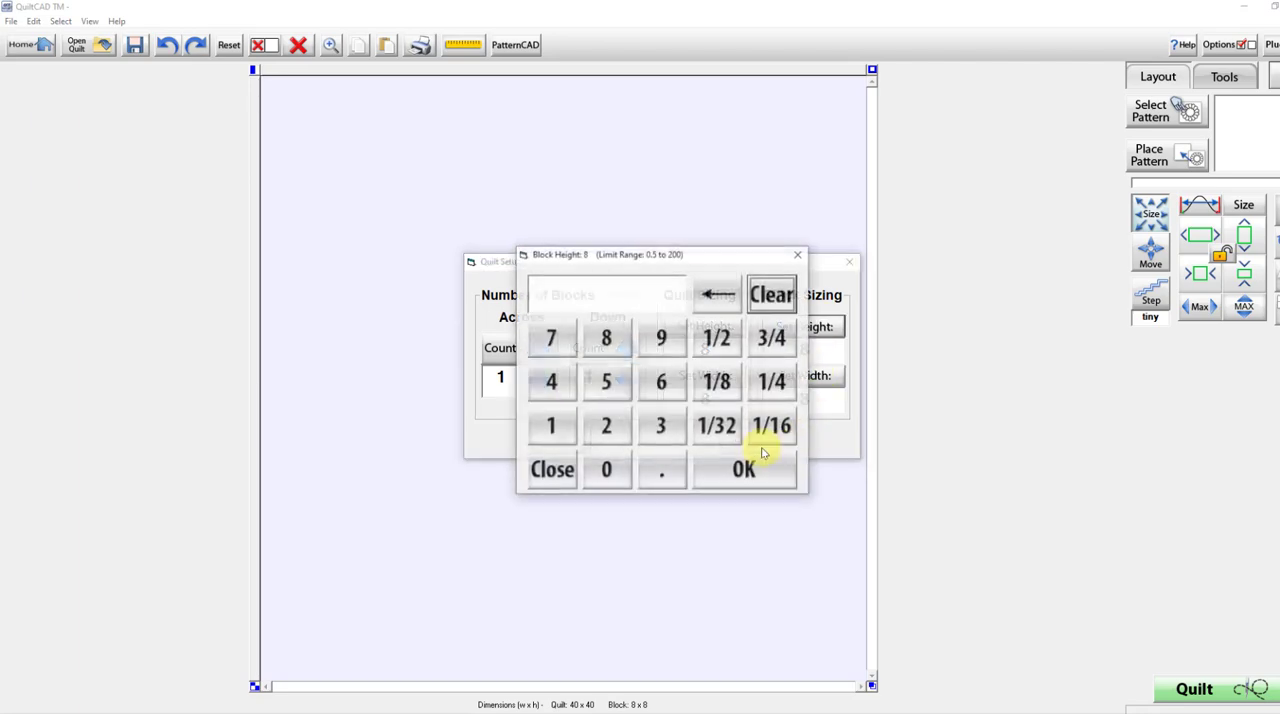
left_click(606, 426)
left_click(661, 469)
left_click(606, 382)
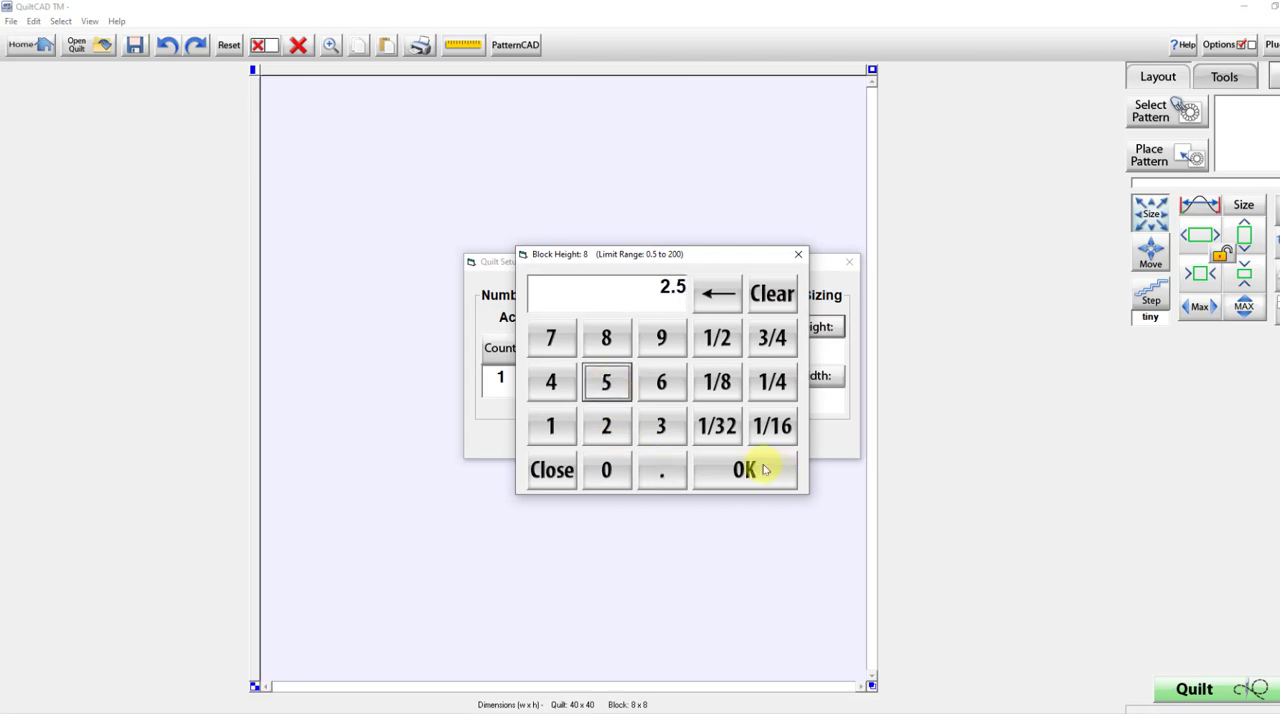
left_click(762, 469)
Set the block width to 6.5 and accept the quilt setup.
left_click(809, 376)
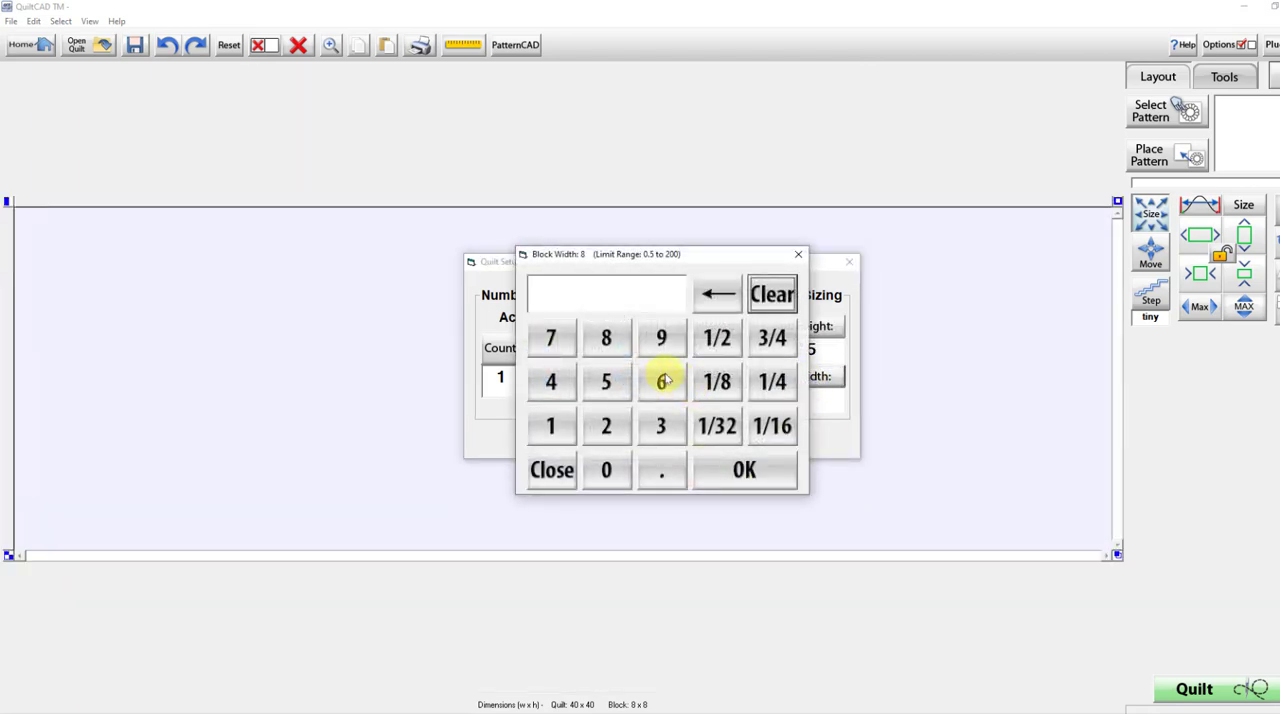
left_click(661, 382)
left_click(661, 469)
left_click(606, 382)
left_click(768, 470)
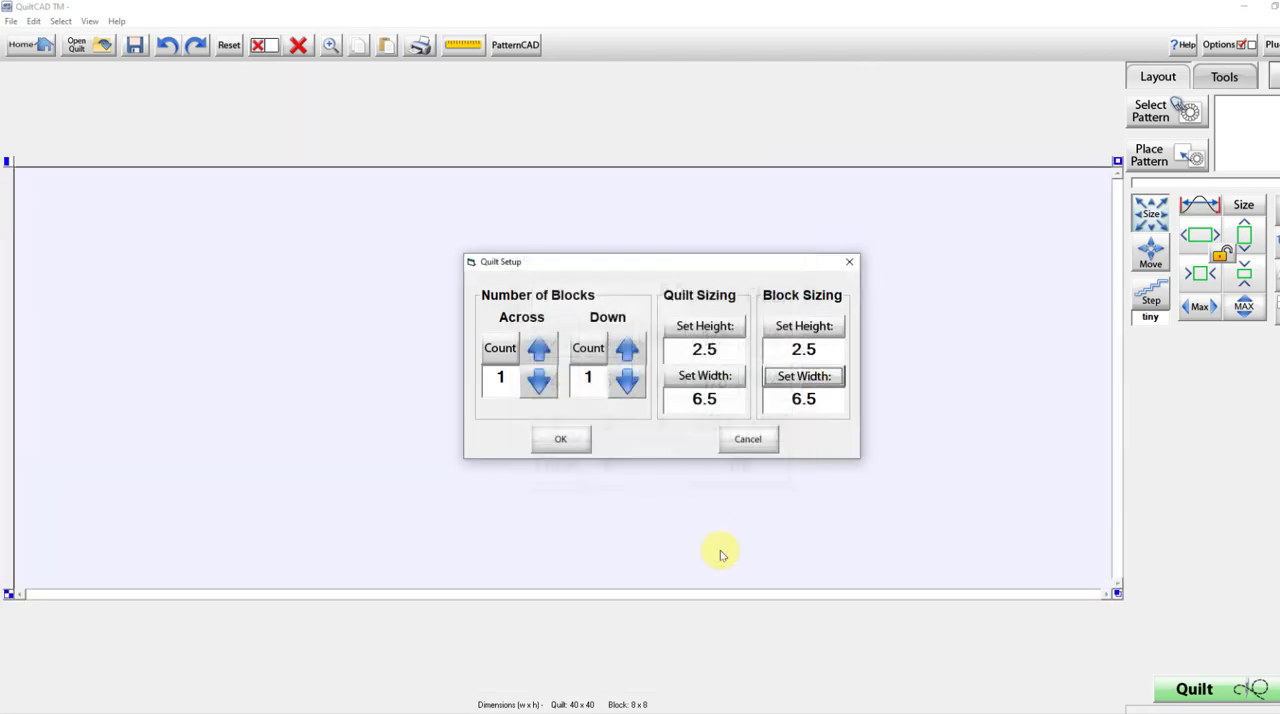
left_click(562, 438)
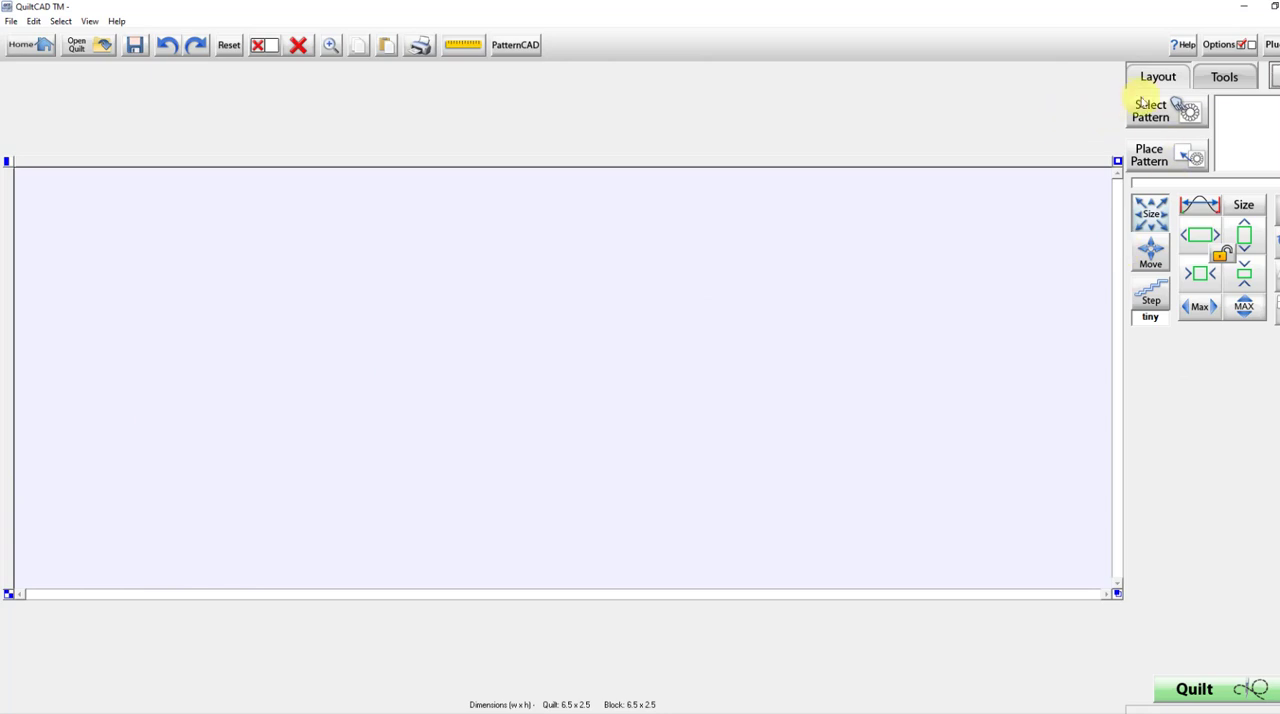
Place the pattern suzan swirl double.gpf in the block and enlarge it to maximum width with the aspect ratio locked.
left_click(1160, 108)
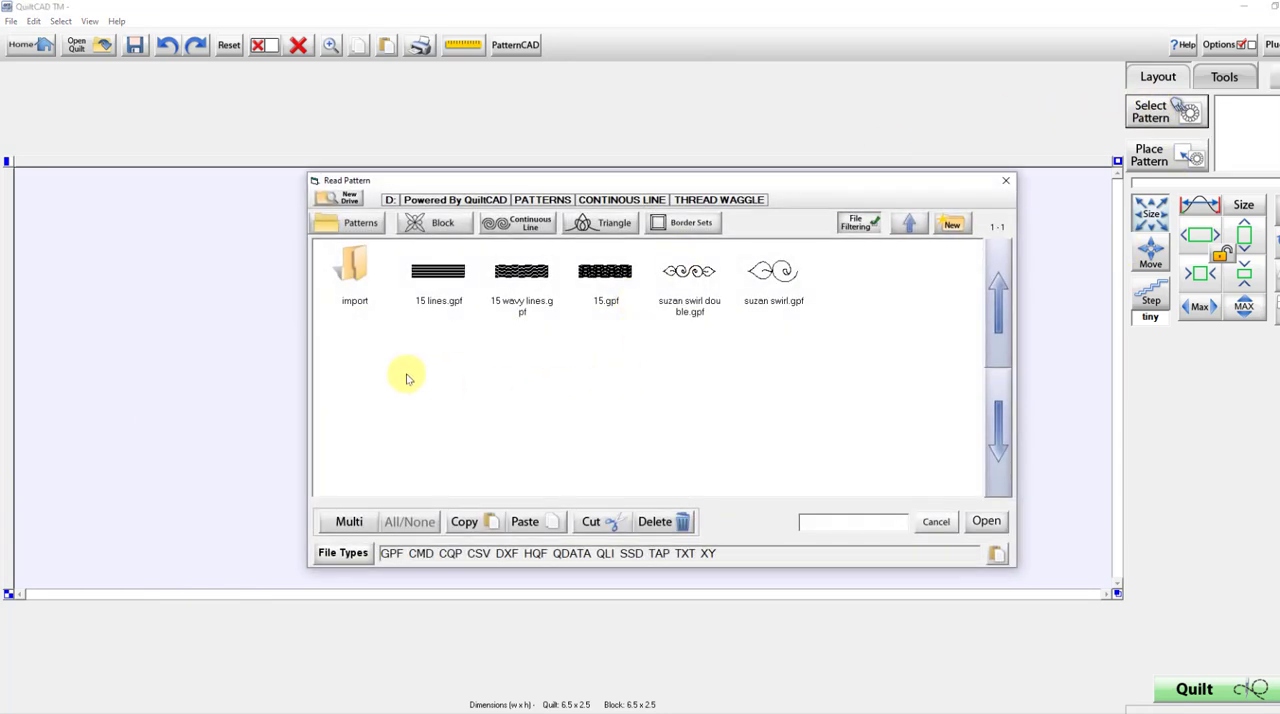
double_click(689, 285)
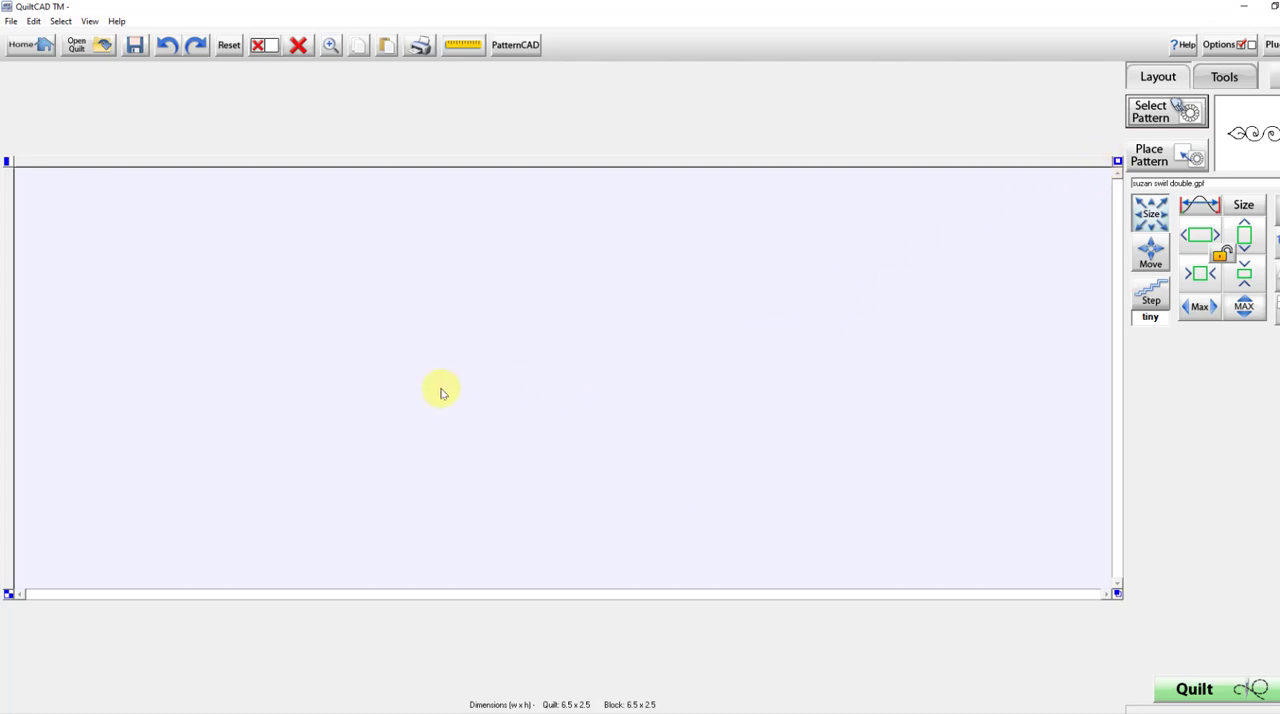
left_click(598, 378)
left_click(1151, 156)
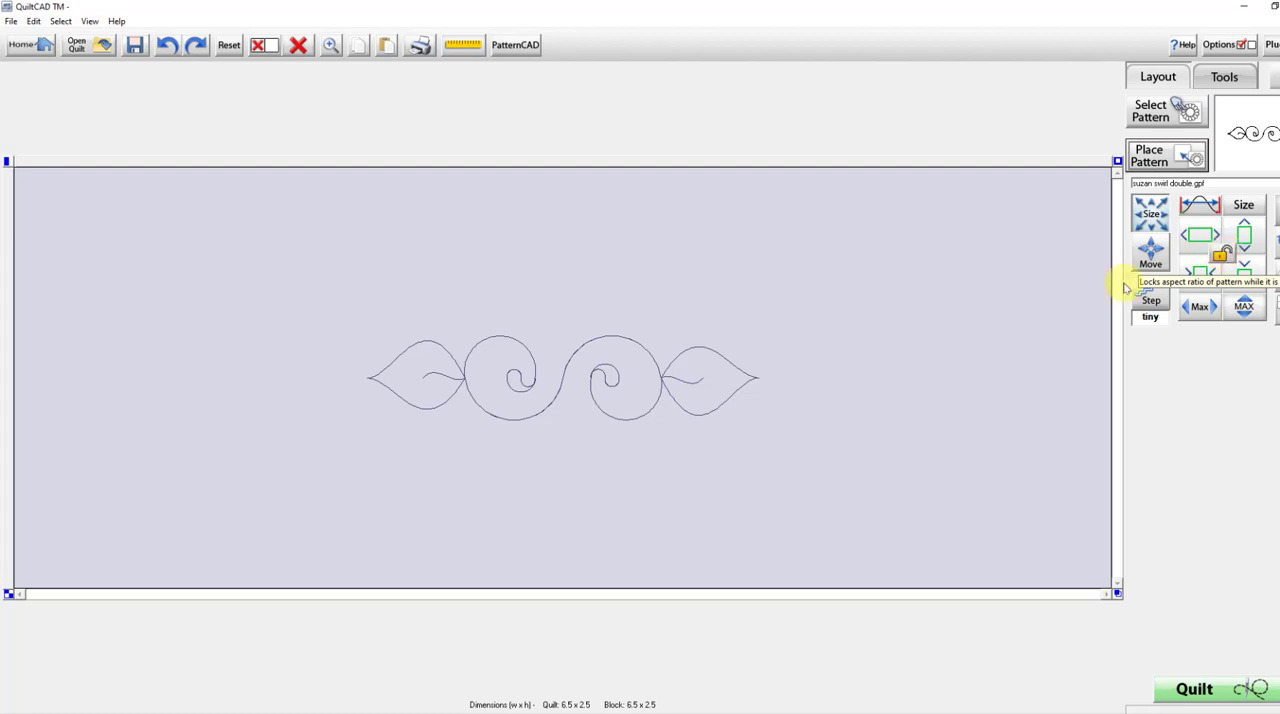
left_click(1226, 254)
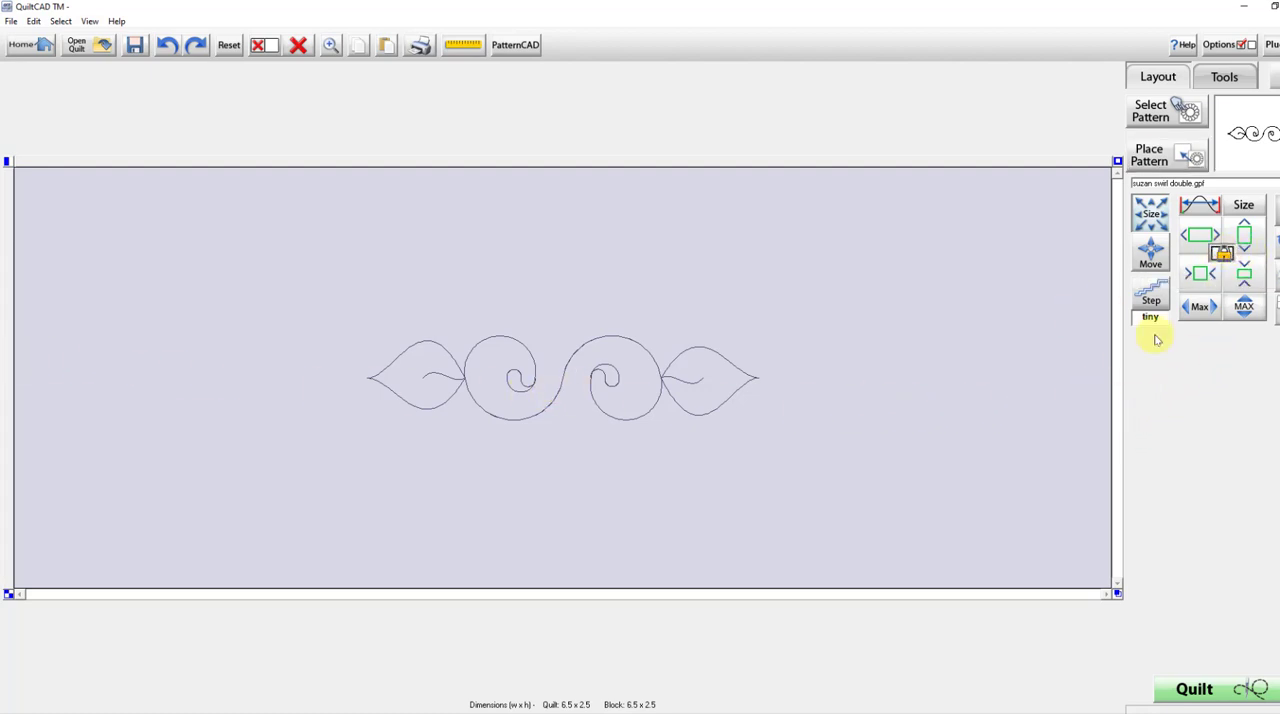
left_click(1203, 310)
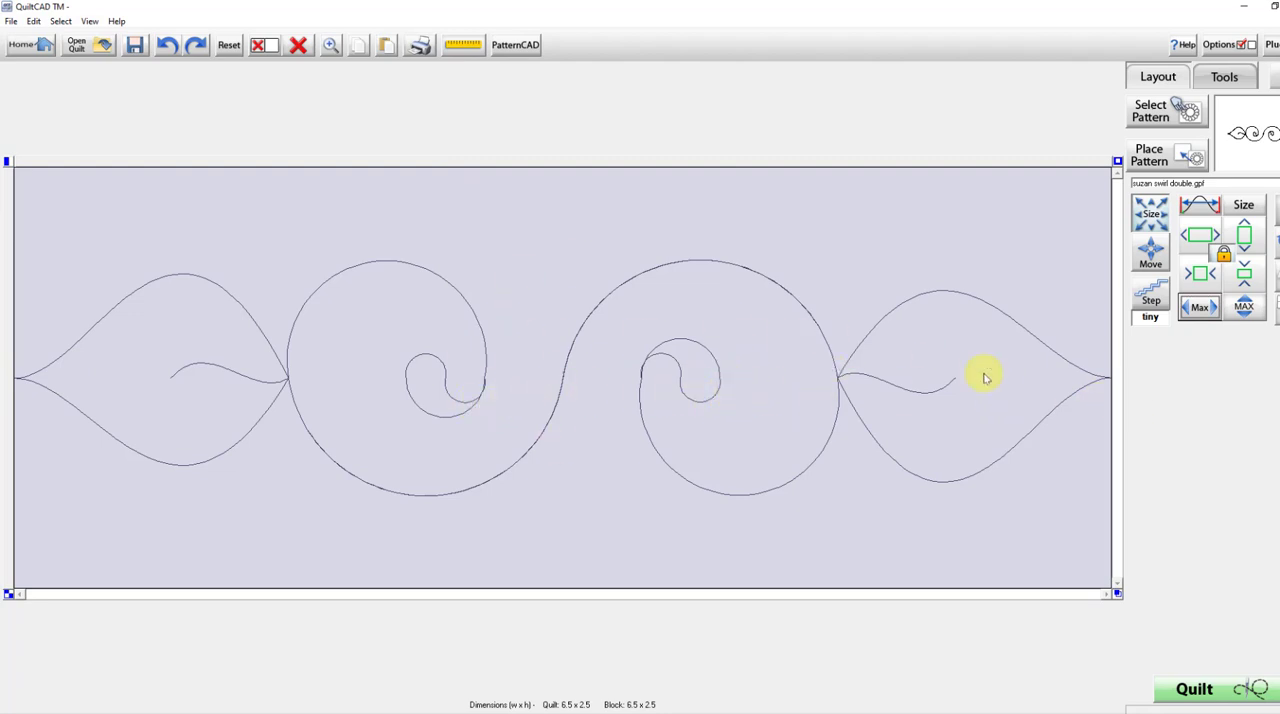
Bend the placed pattern into an arc by applying the Valleys shape to both its top and bottom.
left_click(1227, 80)
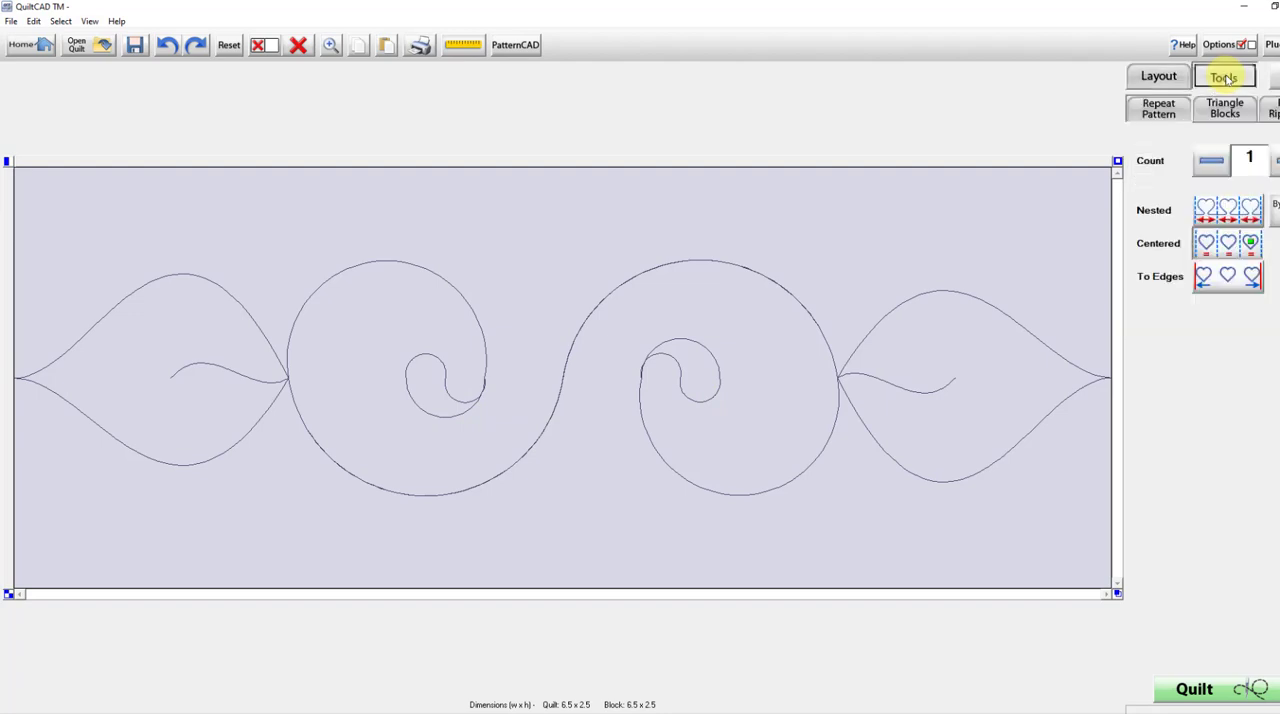
left_click(1272, 110)
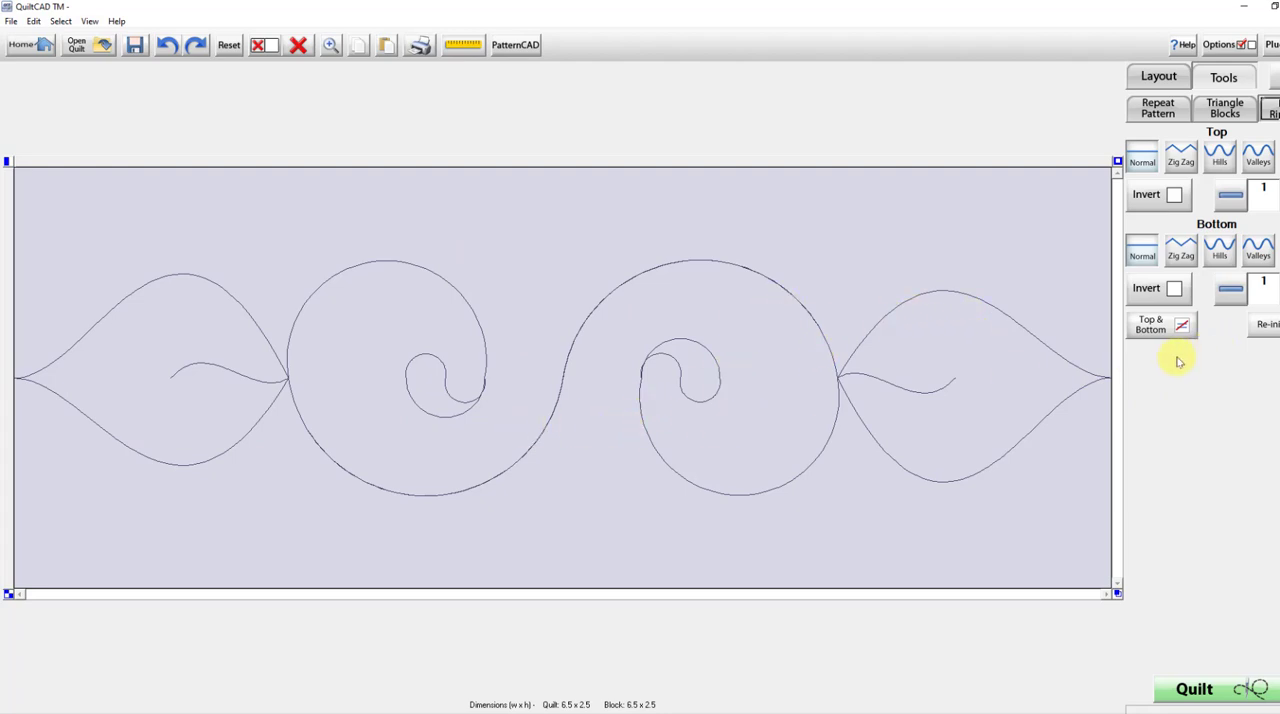
left_click(1260, 157)
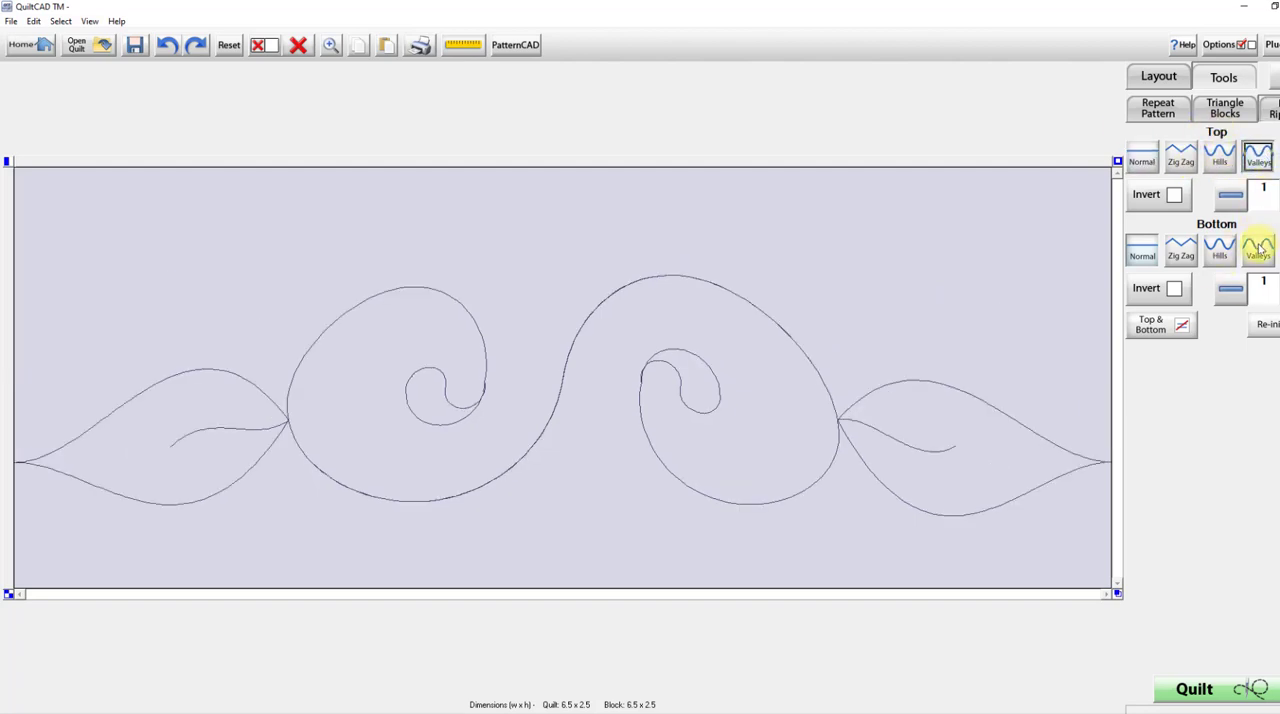
left_click(1262, 254)
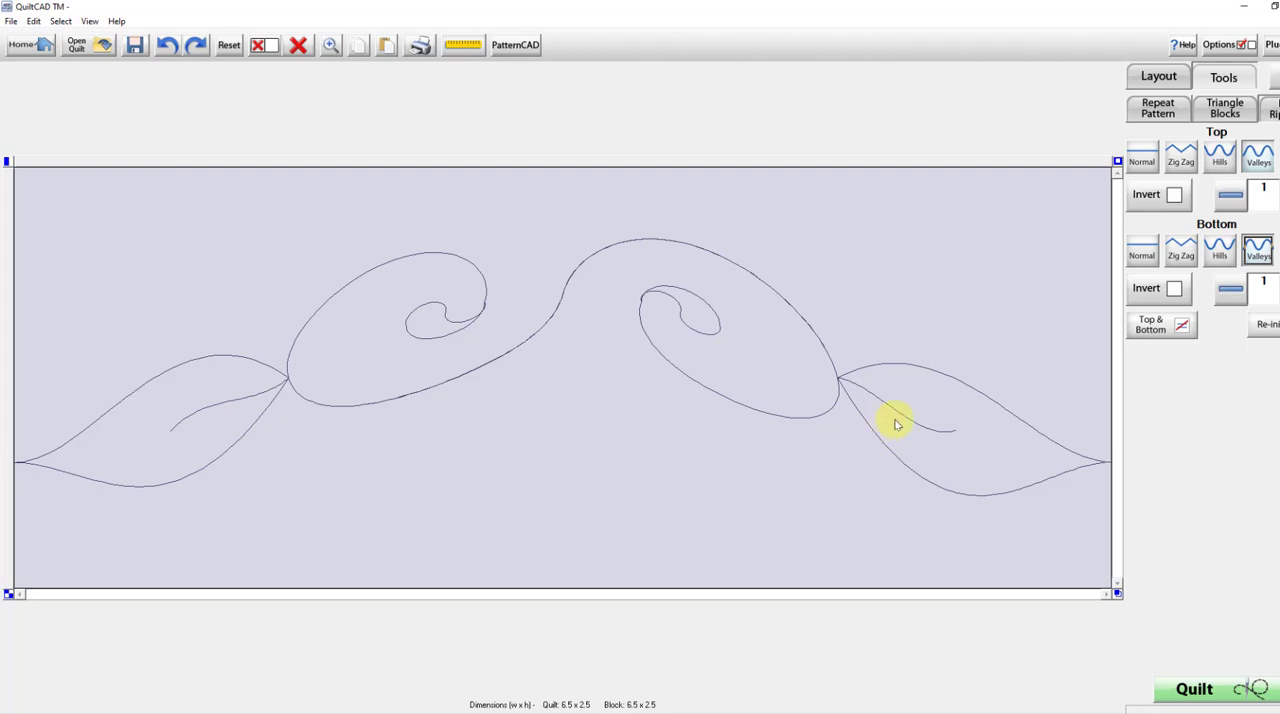
Try a count of 0.5 for the top and bottom valleys, then restore both counts to 1.
left_click(1230, 195)
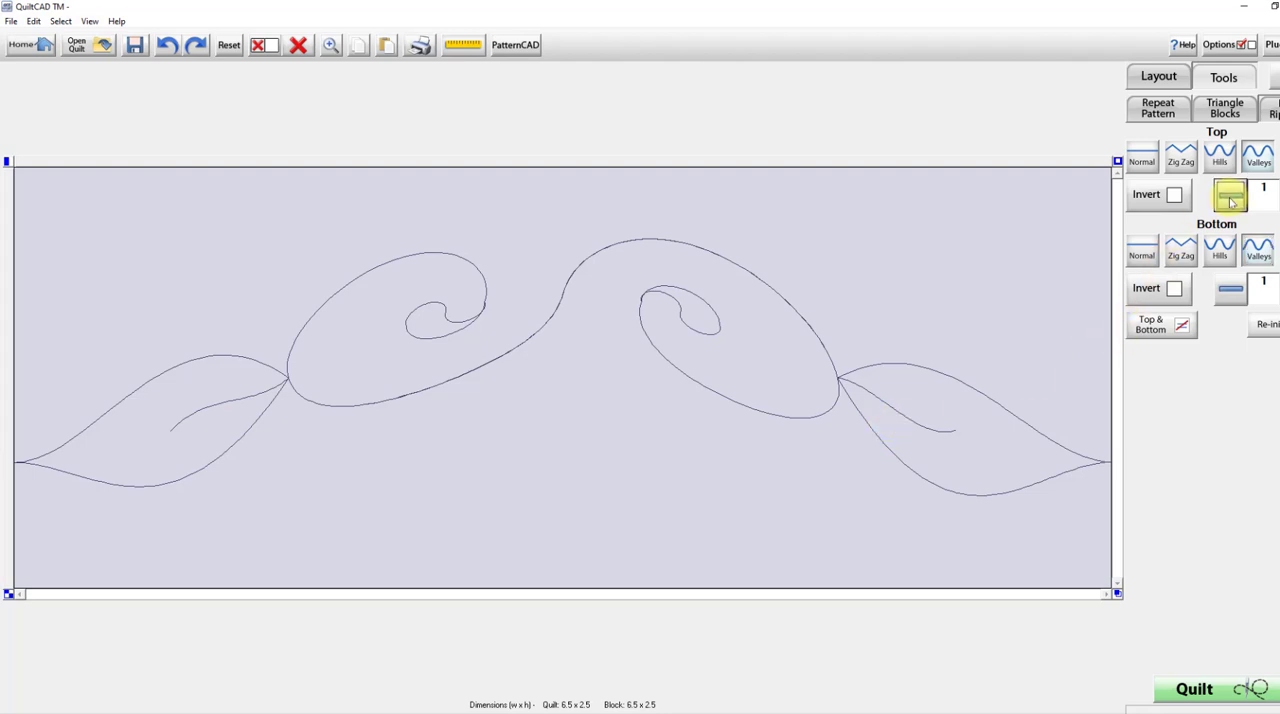
left_click(1233, 289)
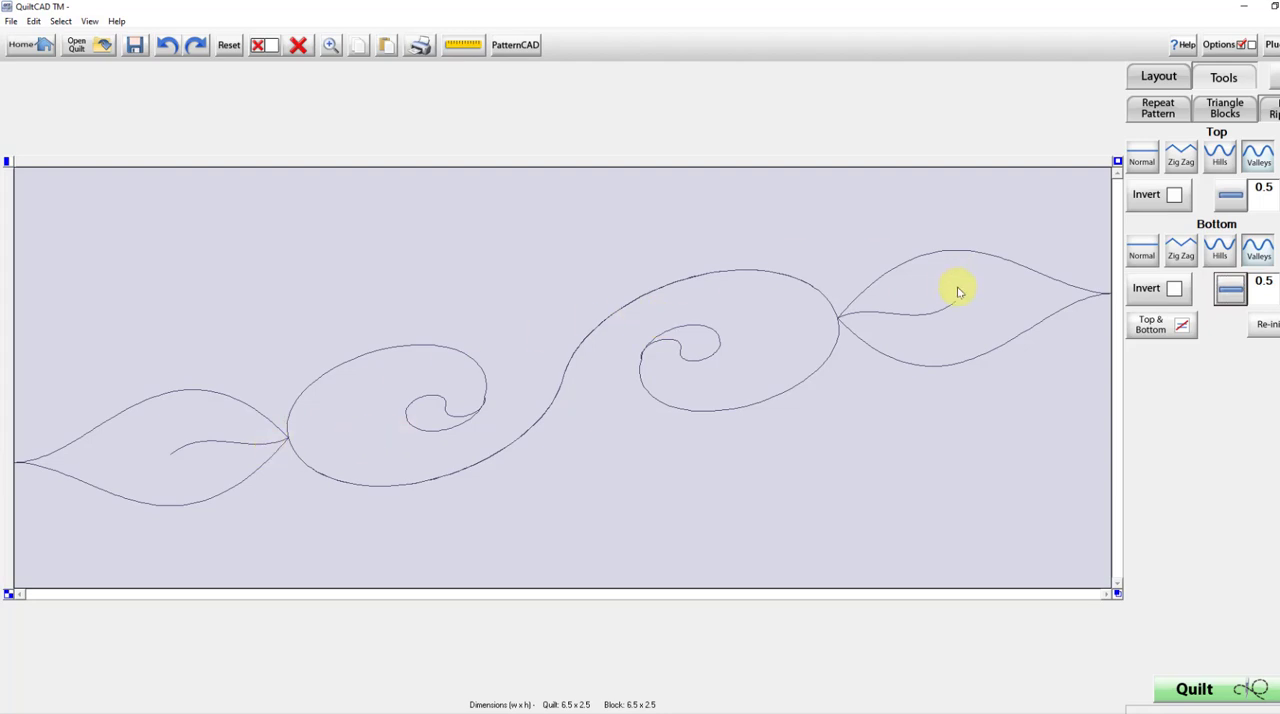
left_click(1233, 194)
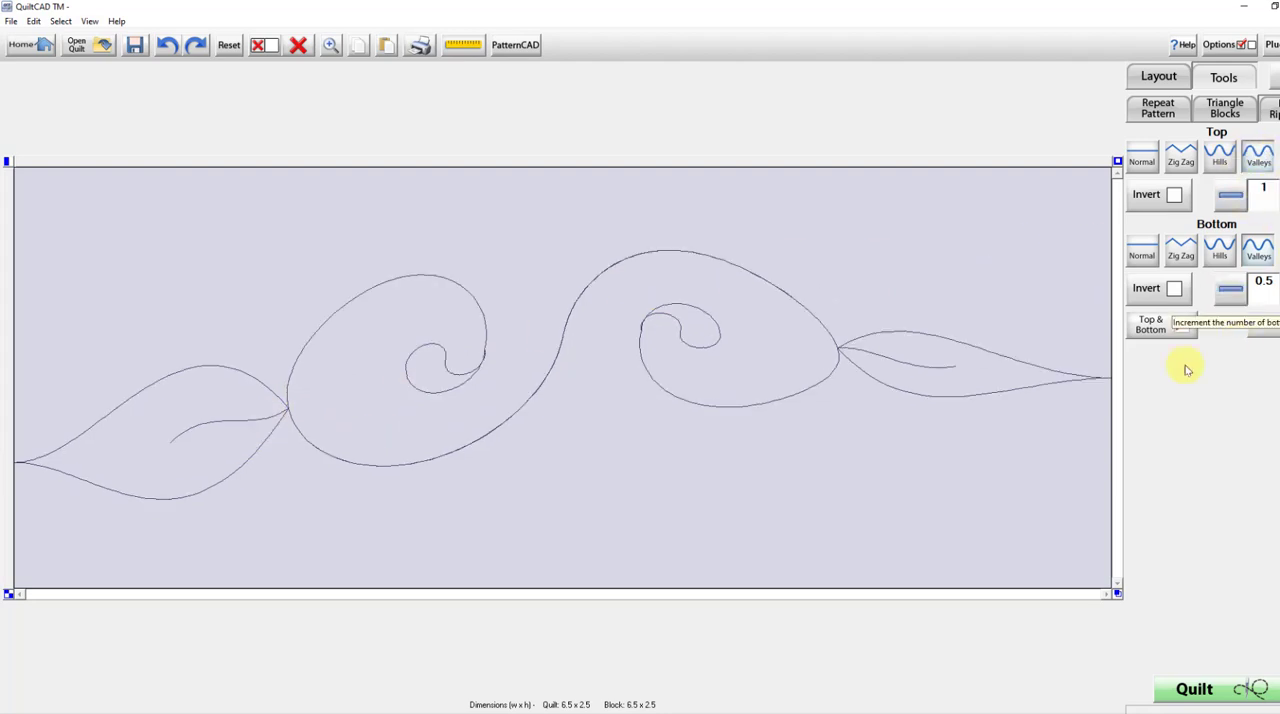
left_click(1278, 289)
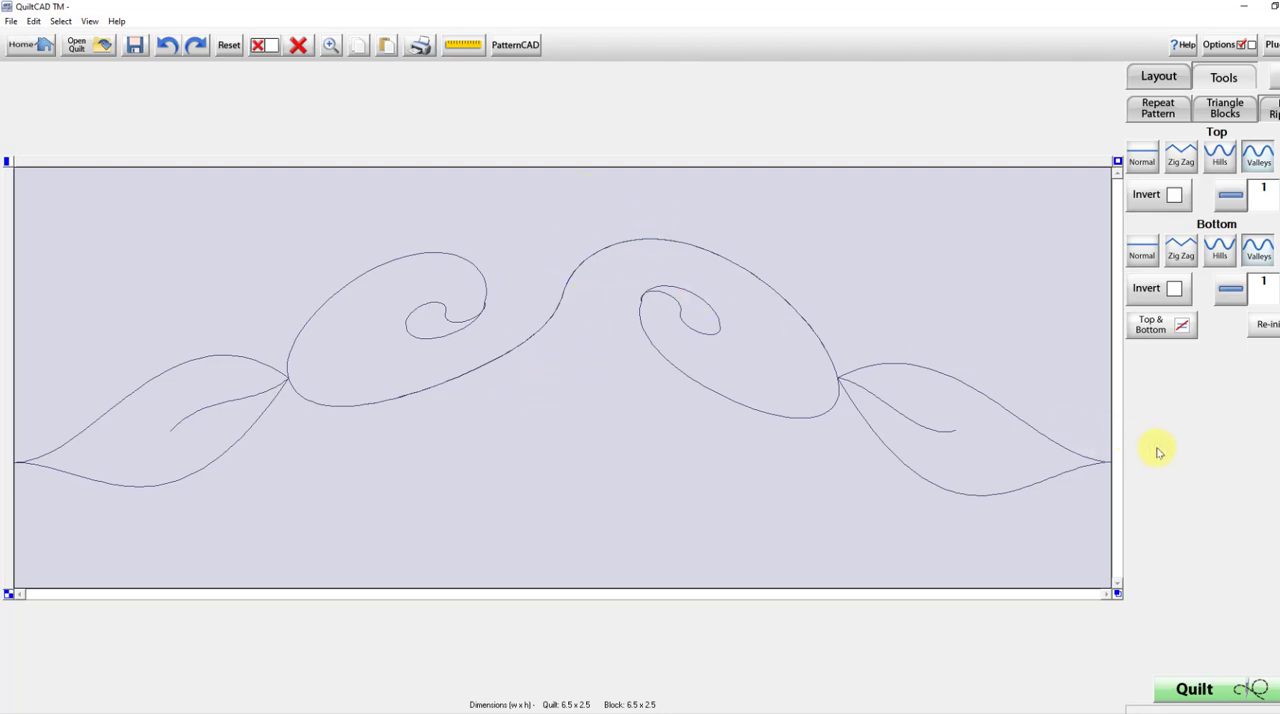
Unlock the aspect ratio and gradually increase only the height of the arched pattern to fill out the swirls and leaves.
left_click(1158, 76)
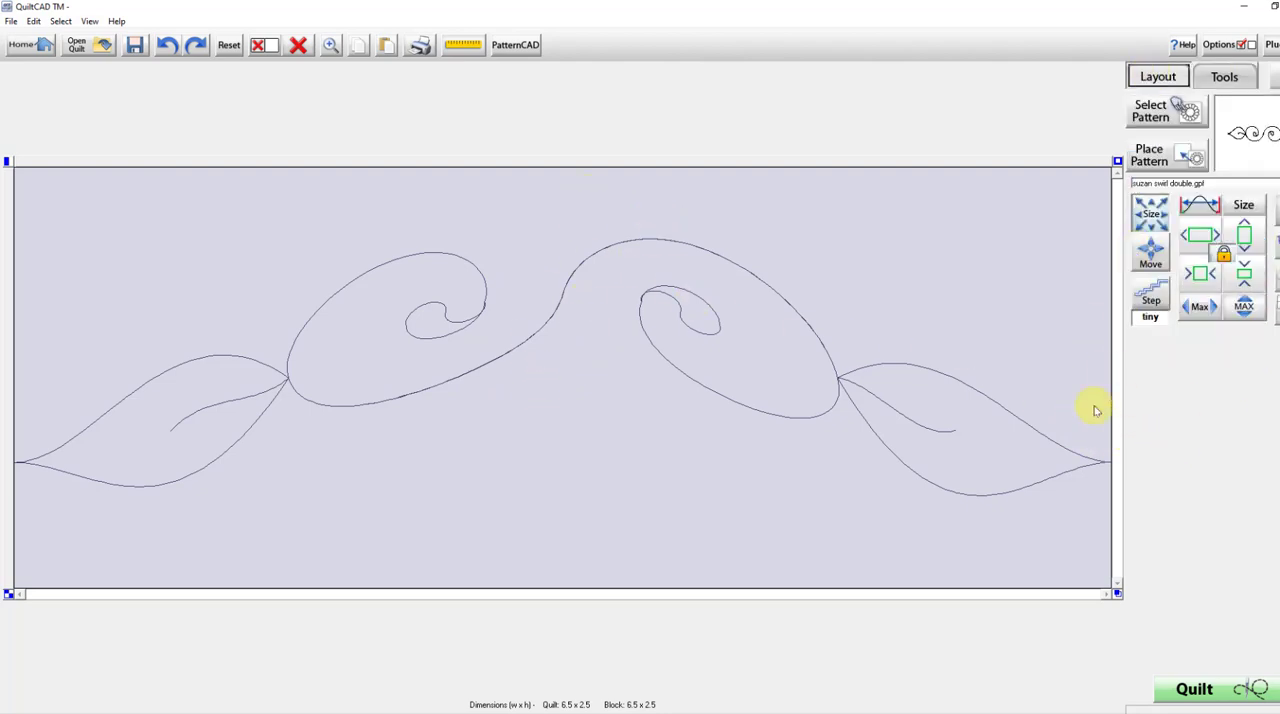
left_click(1224, 255)
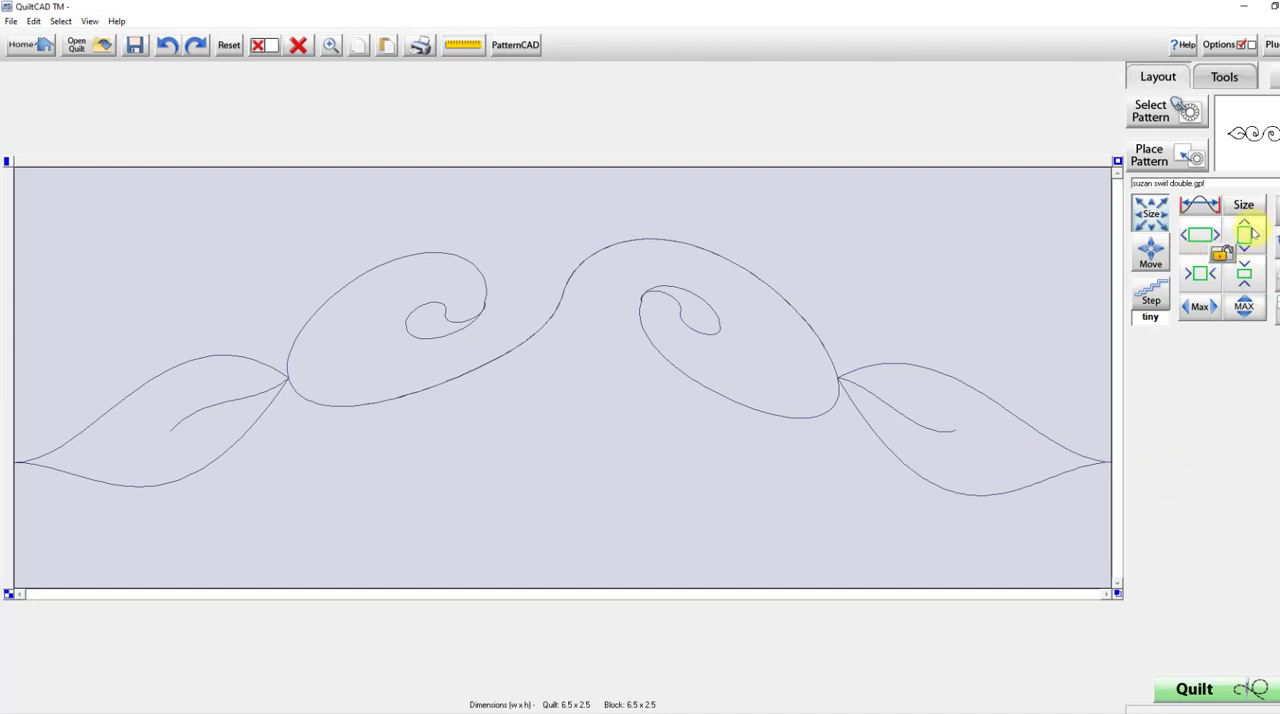
left_click(1254, 232)
left_click(1254, 232)
left_click(1254, 232)
left_click(1254, 231)
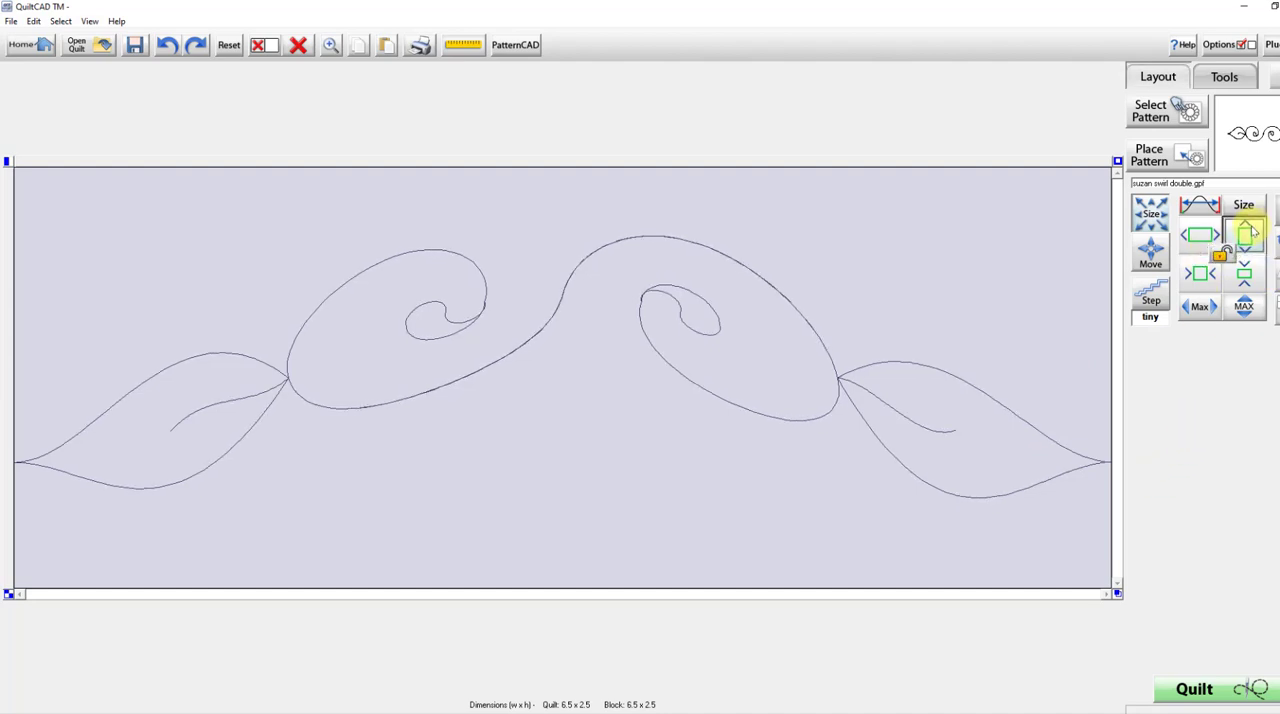
left_click(1254, 232)
left_click(1254, 232)
left_click(1254, 232)
left_click(1254, 232)
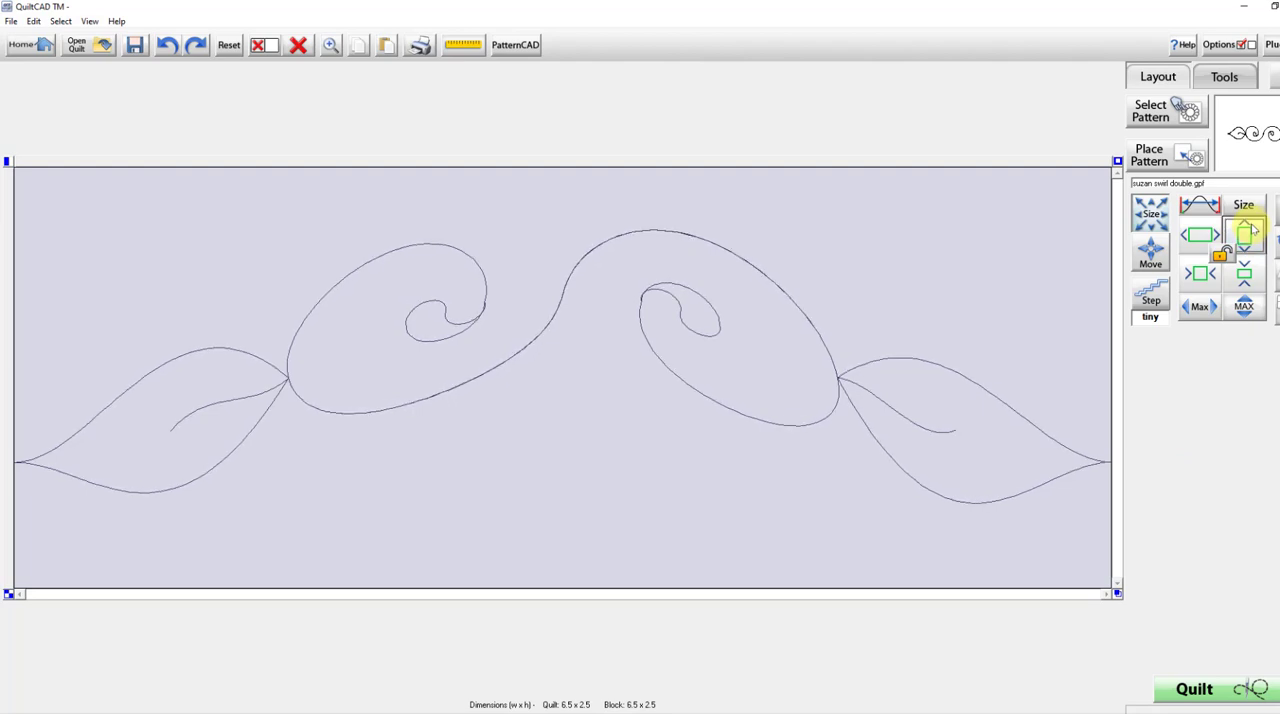
left_click(1254, 232)
left_click(1254, 232)
left_click(1254, 232)
left_click(1254, 232)
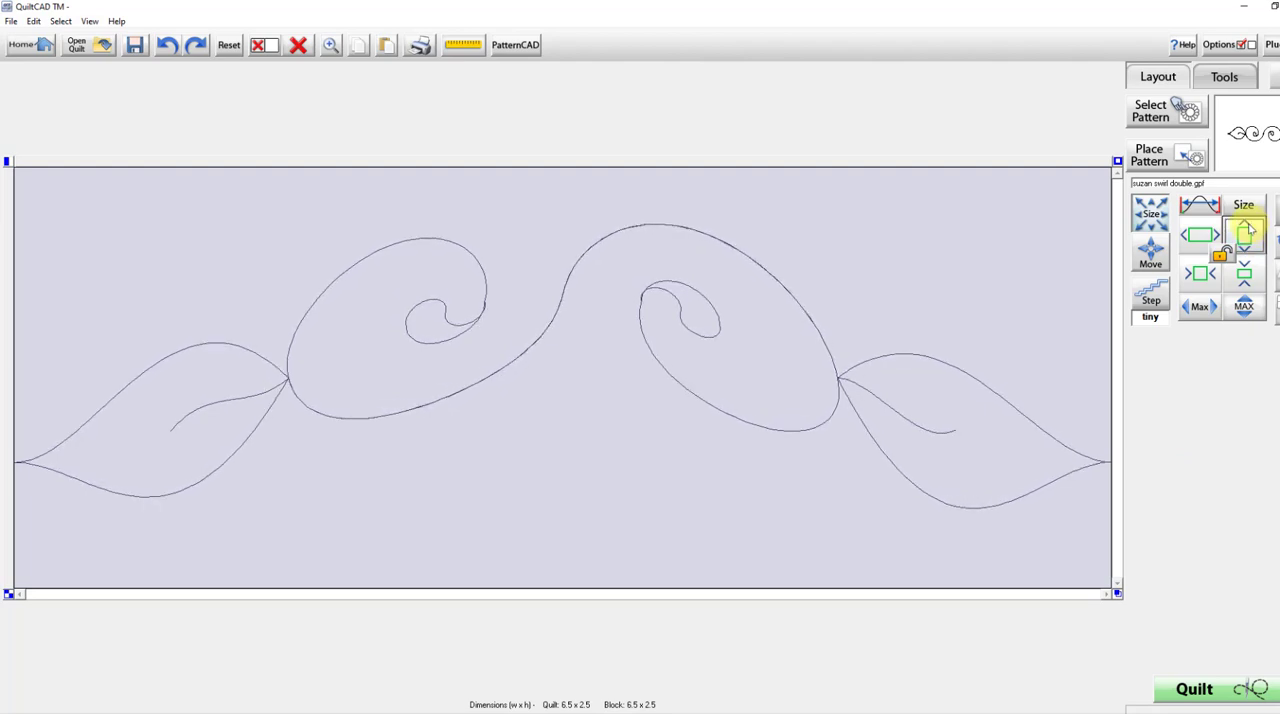
left_click(1250, 230)
left_click(1250, 230)
left_click(1250, 230)
left_click(1250, 230)
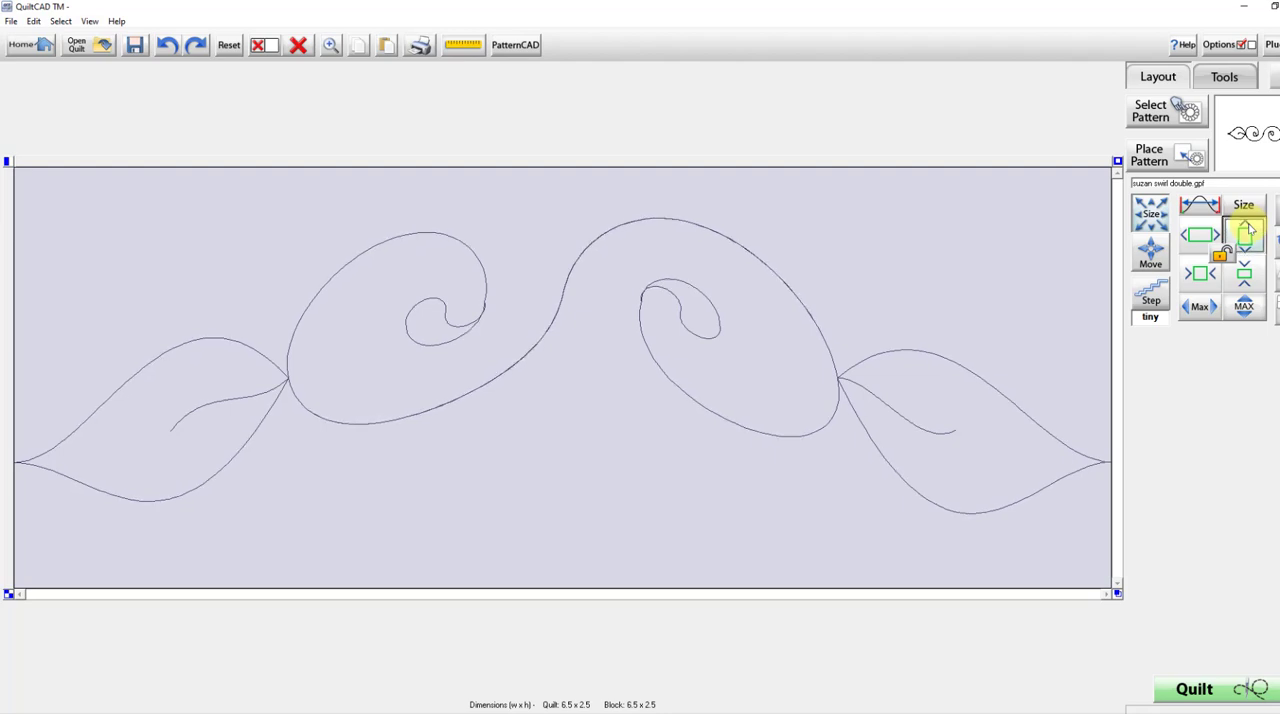
left_click(1249, 230)
left_click(1249, 230)
left_click(1249, 230)
left_click(1249, 230)
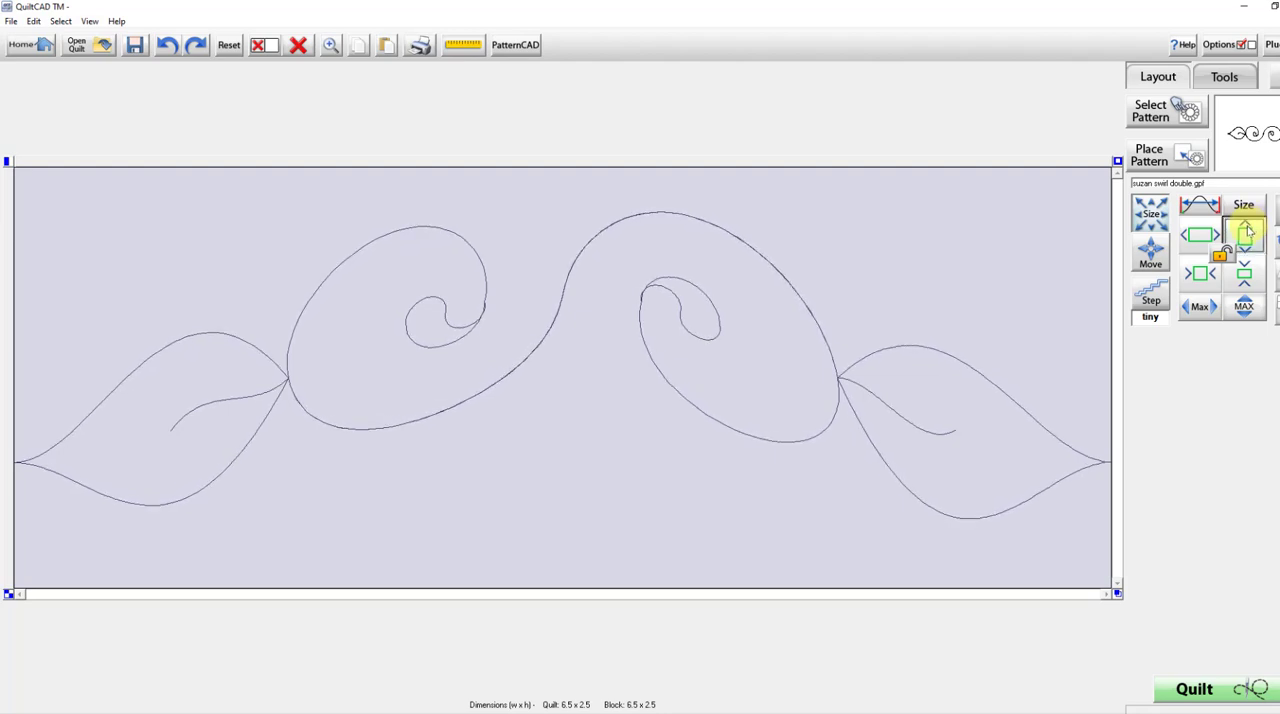
left_click(1249, 230)
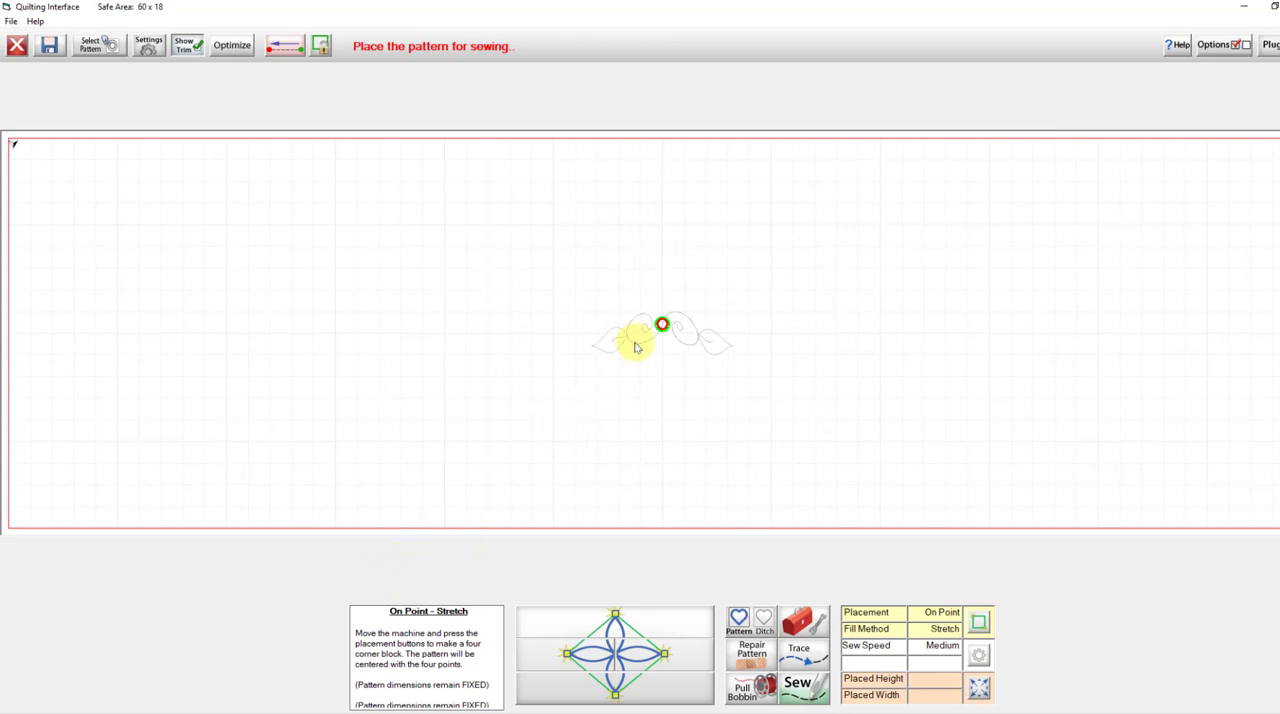
Save the arched pattern in the THREAD WAGGLE folder under the file name Suzan Swirl Bent.
left_click(49, 47)
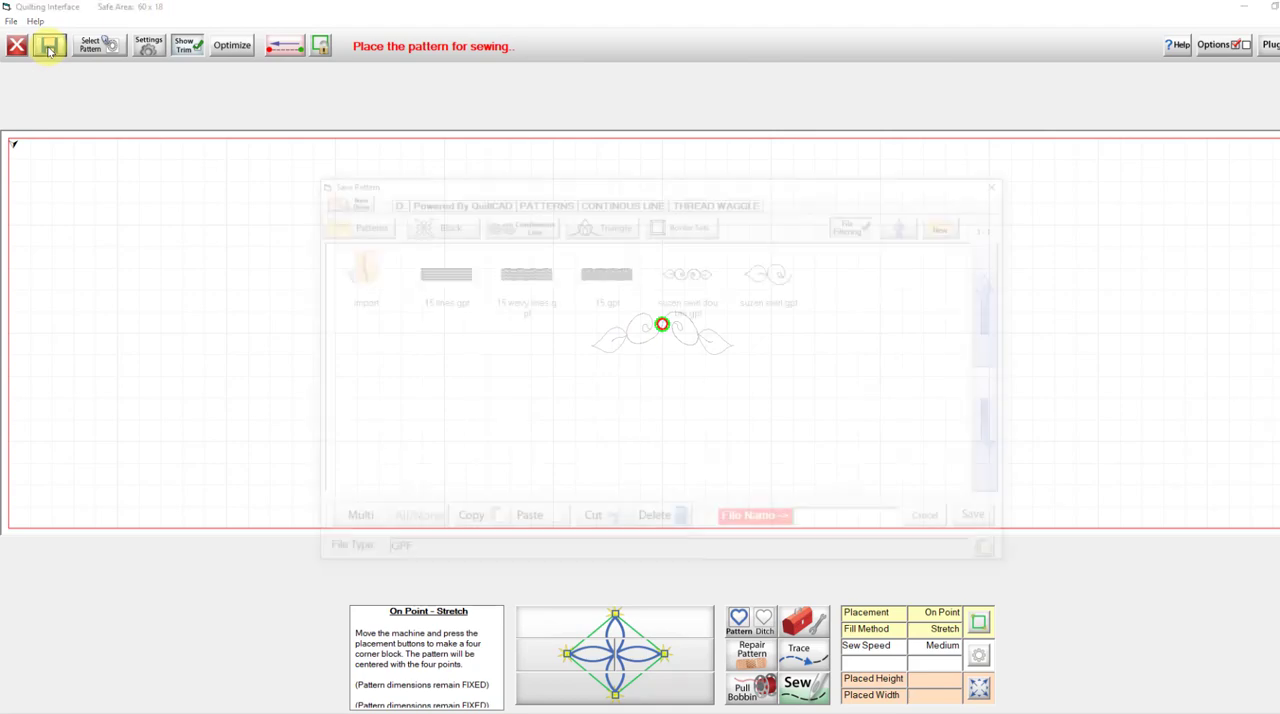
left_click(828, 523)
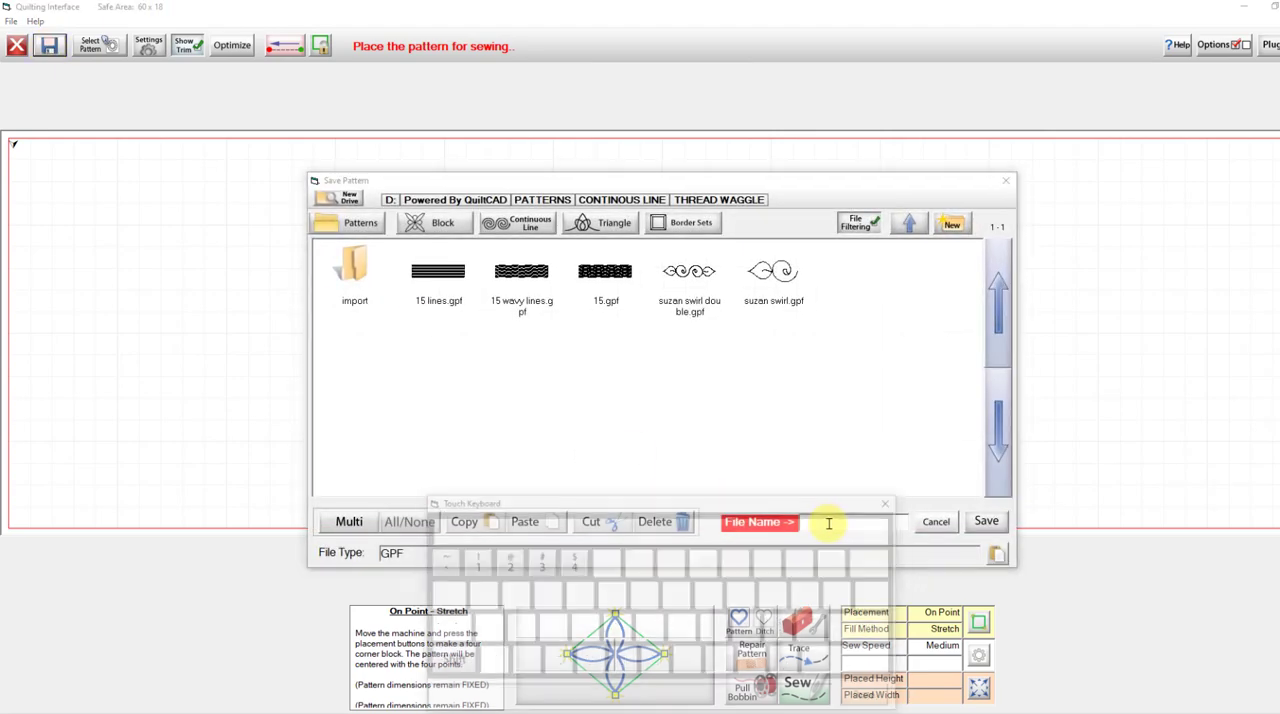
type("S")
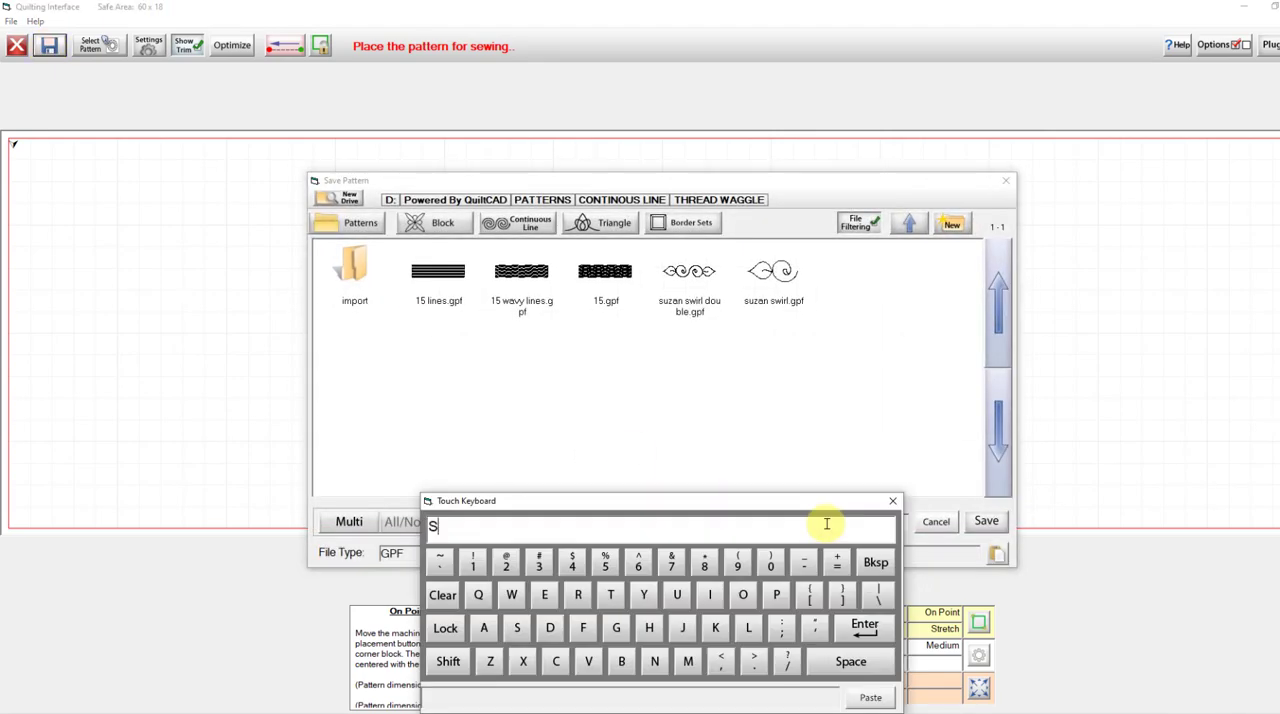
type("us")
key("BackSpace")
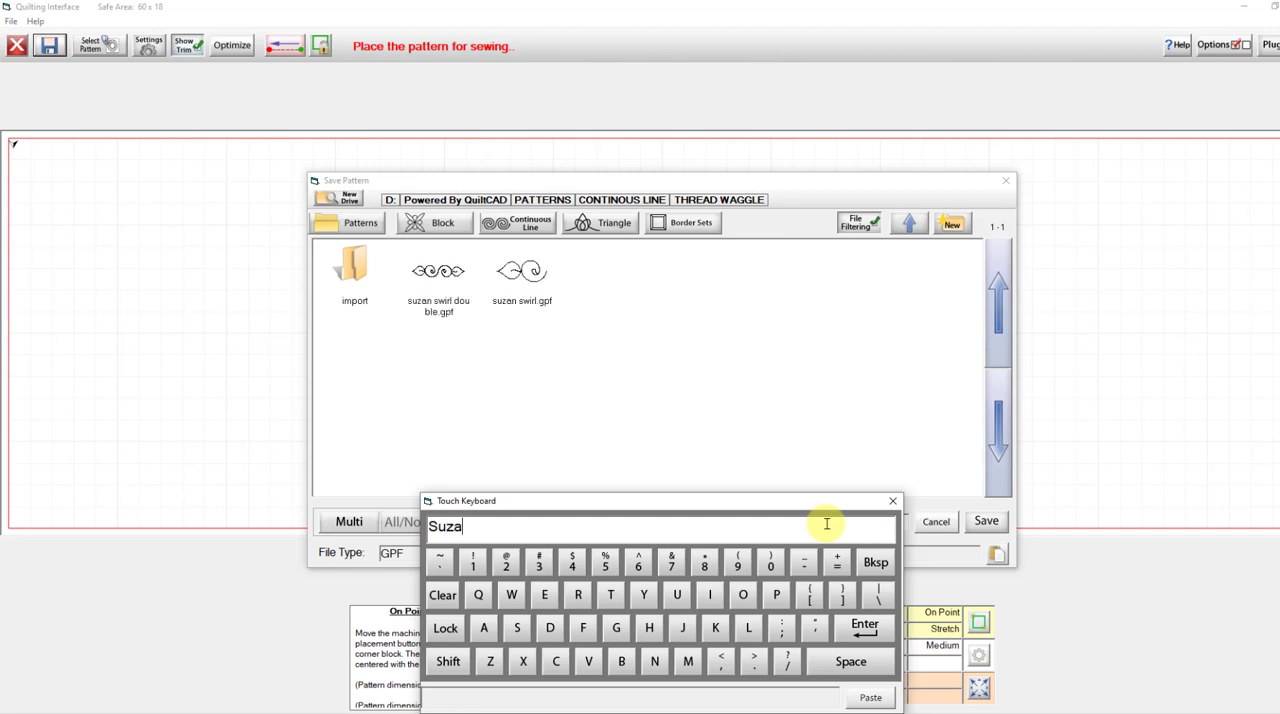
type("zan Swar")
key("BackSpace")
key("BackSpace")
type("irl Bent")
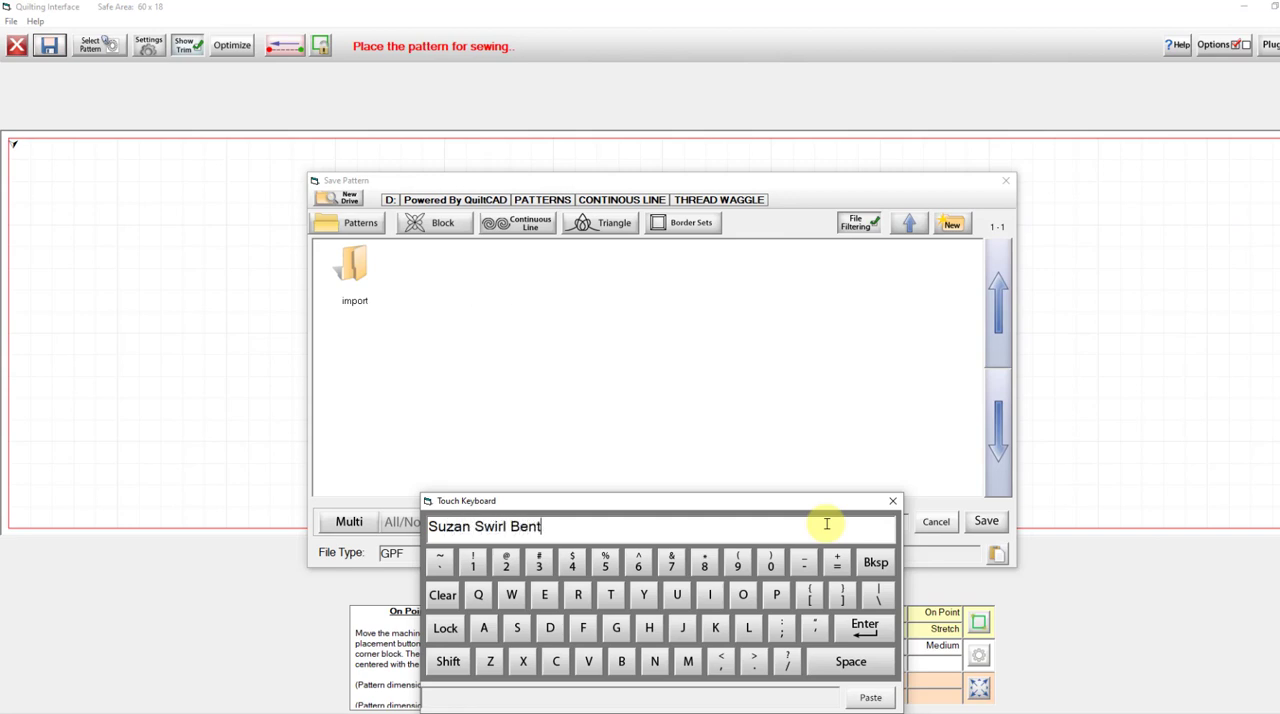
left_click(864, 624)
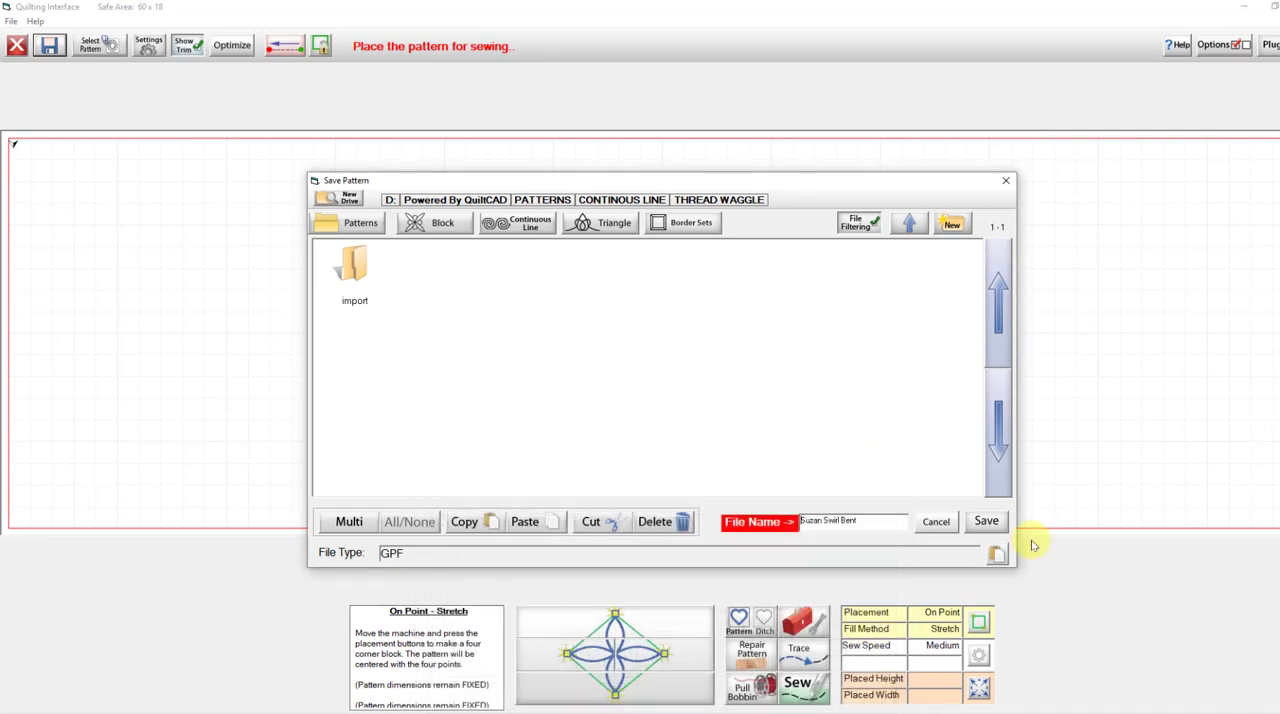
left_click(986, 522)
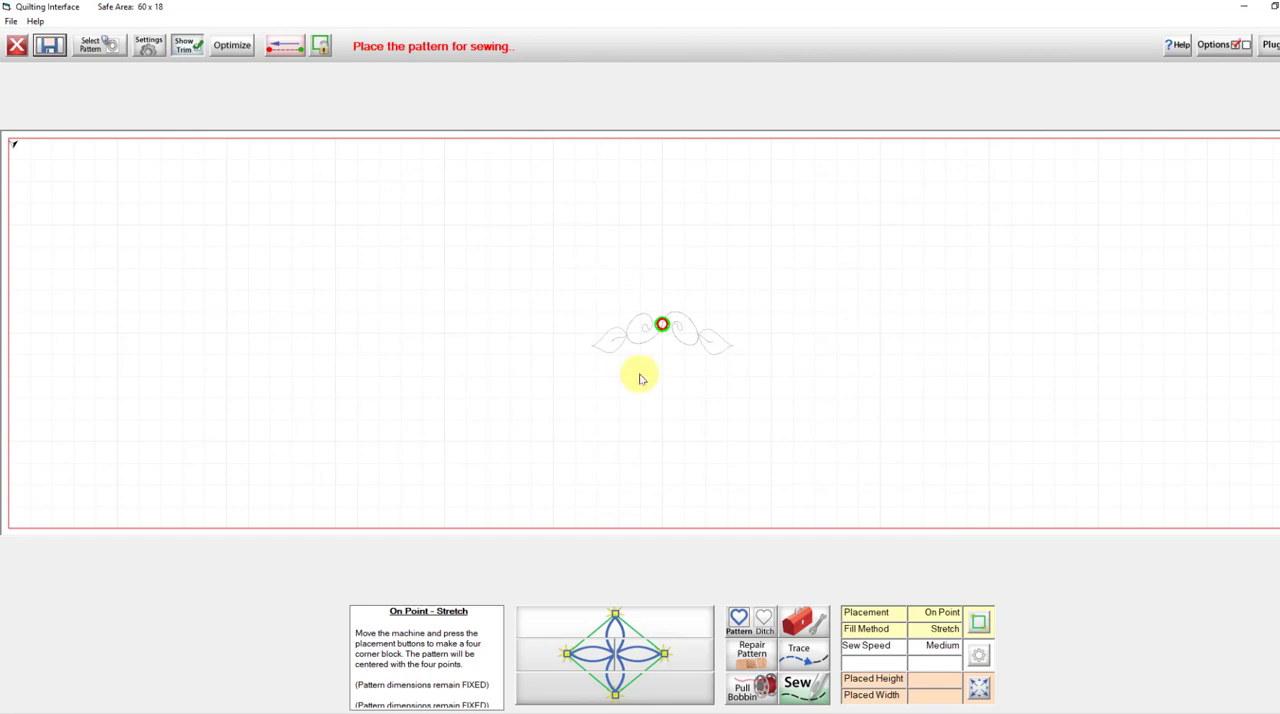
Leave the sewing interface and return to the home screen without saving the quilt design.
left_click(17, 47)
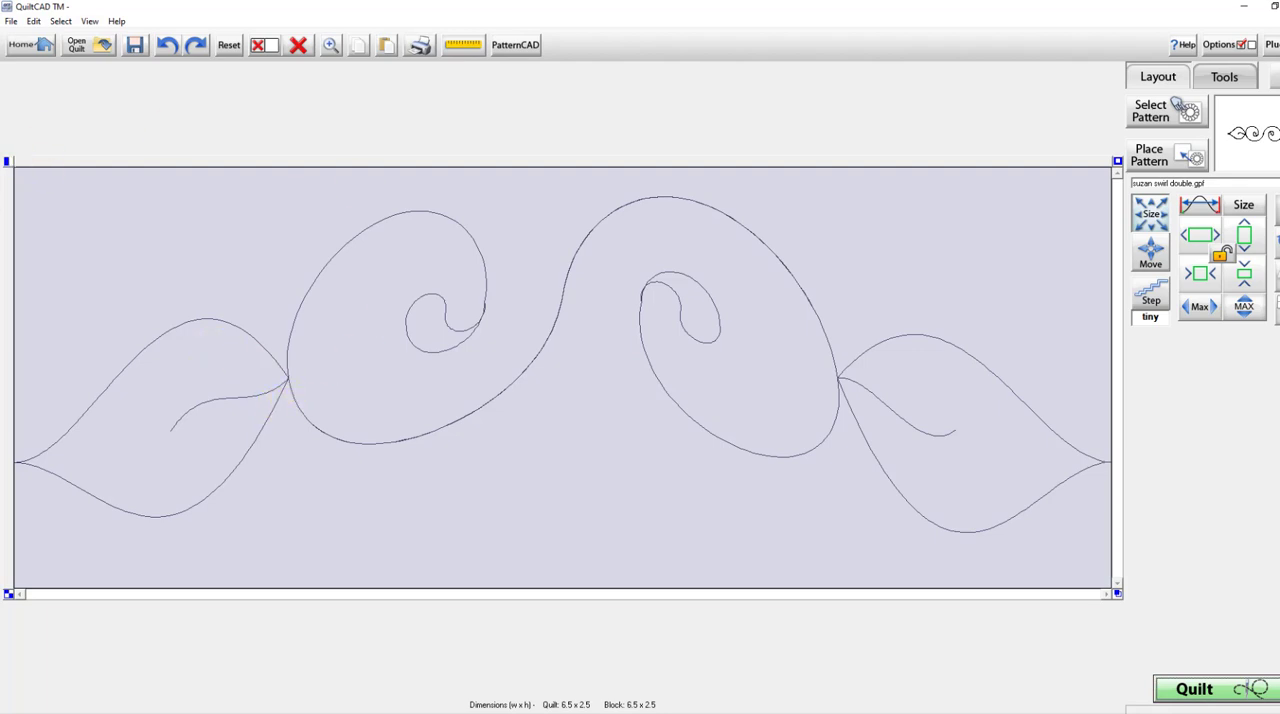
left_click(30, 46)
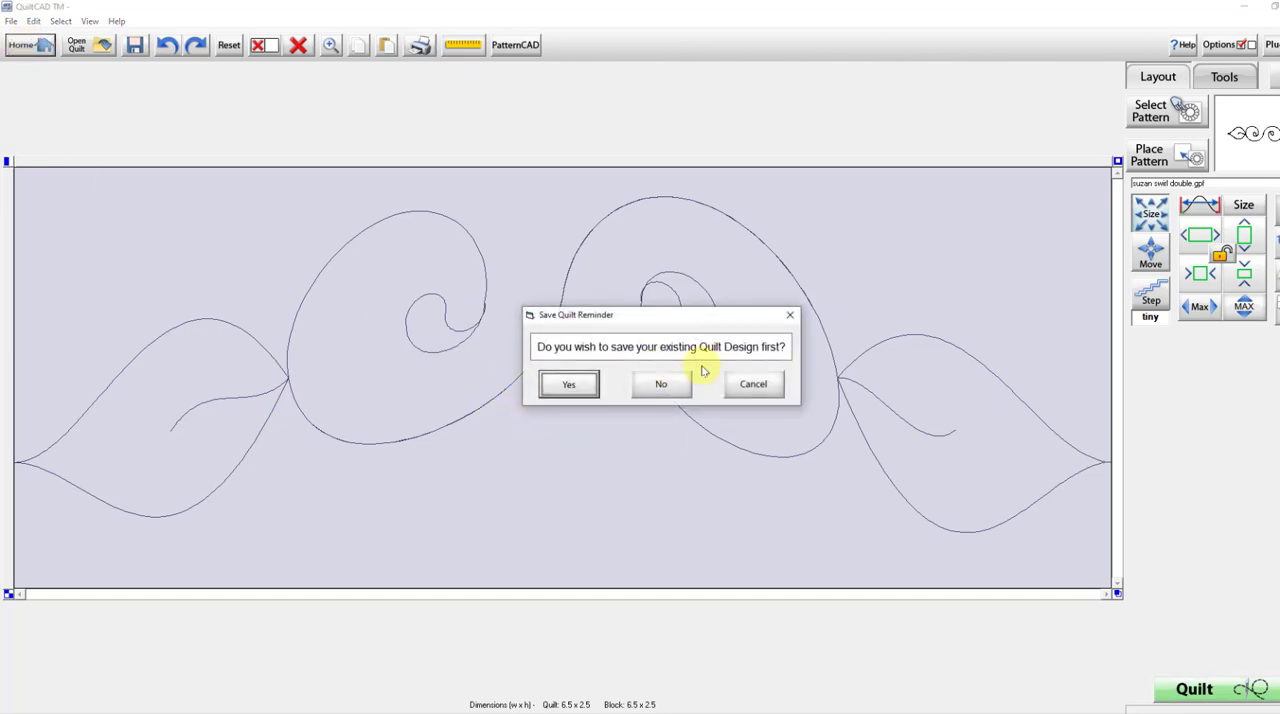
left_click(648, 389)
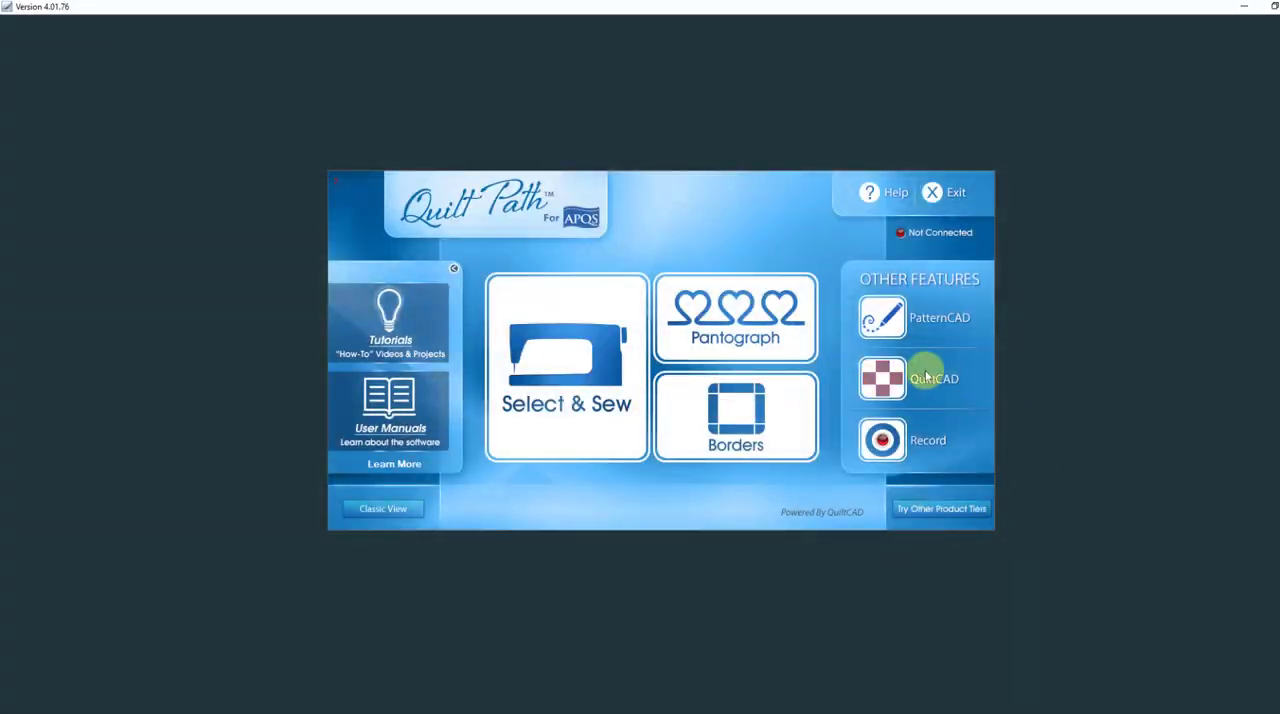
Switch to PatternCAD and open the pattern suzan swirl bent.gpf.
left_click(884, 316)
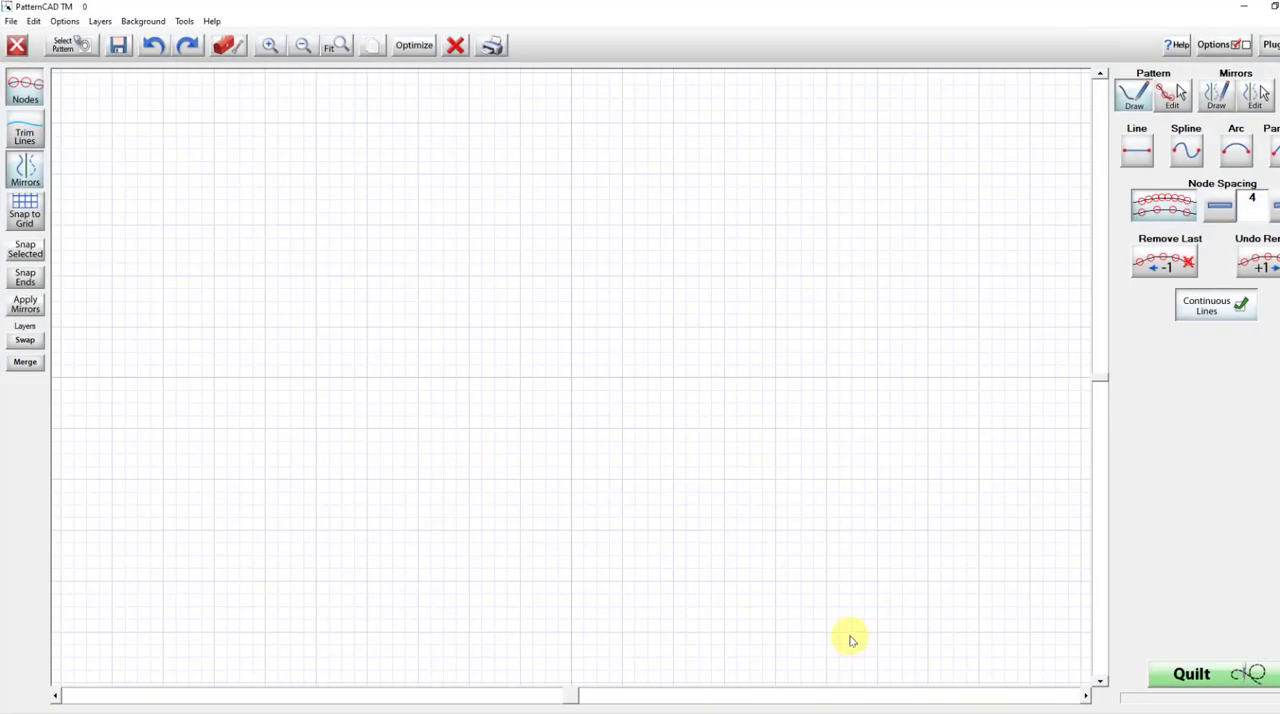
left_click(72, 50)
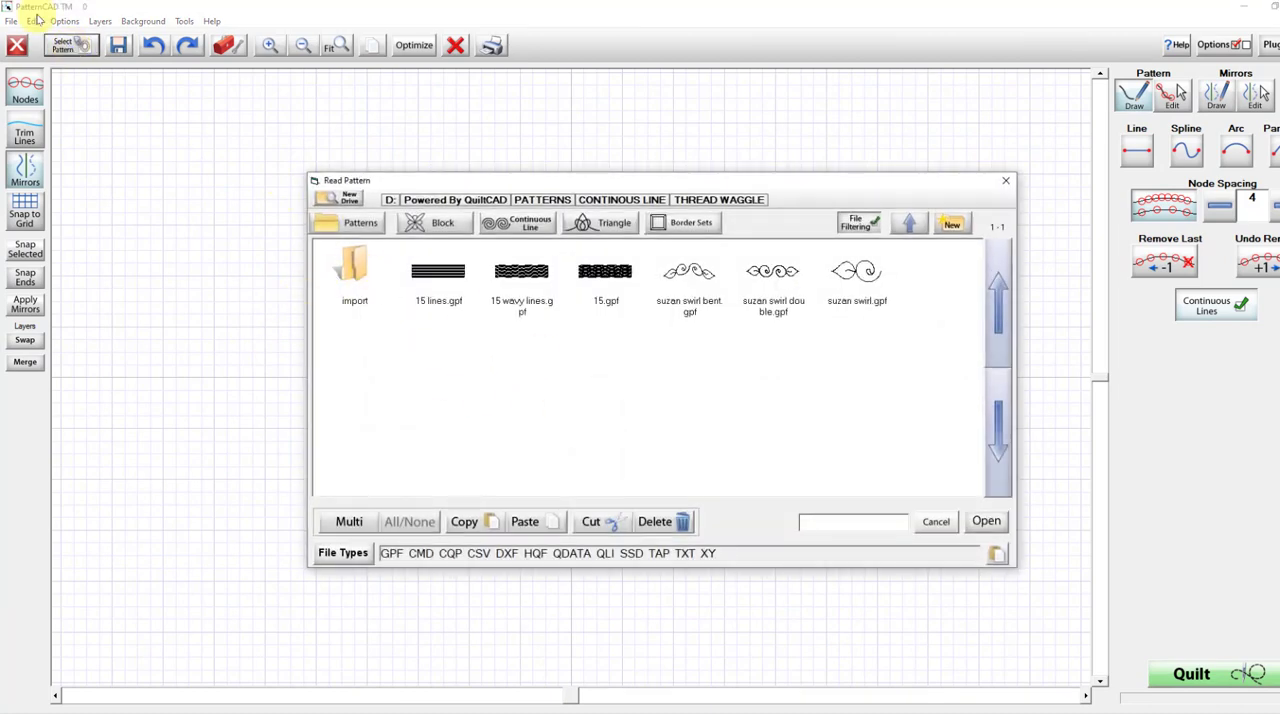
left_click(688, 284)
double_click(694, 286)
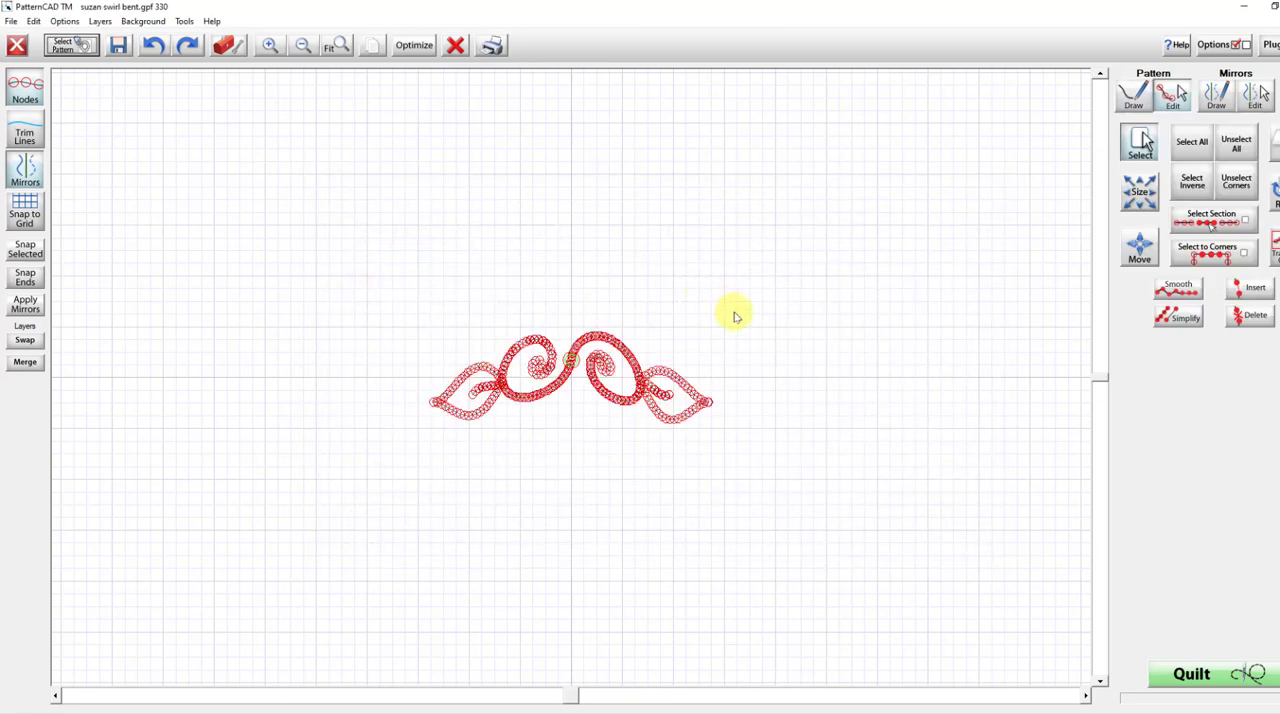
Smooth the jagged nodes at the inner curl of the left swirl, and check the curve without nodes.
left_click(268, 47)
left_click(268, 47)
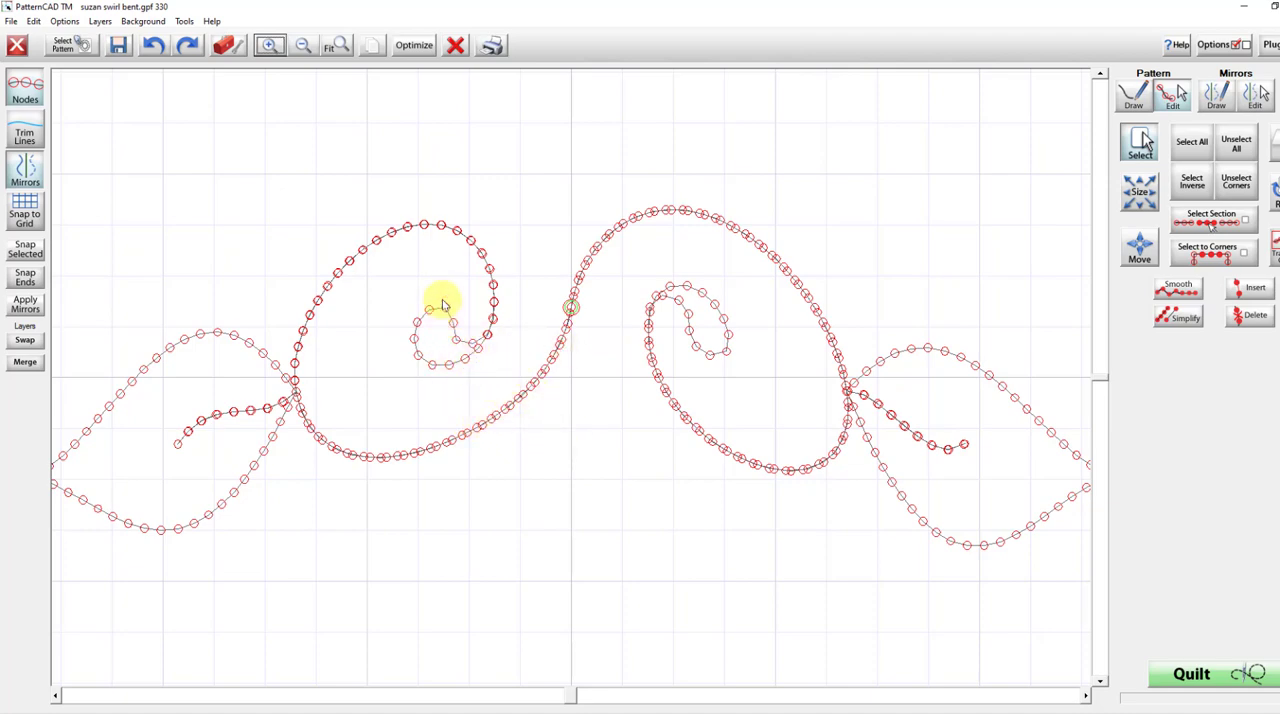
left_click_drag(439, 291, 497, 346)
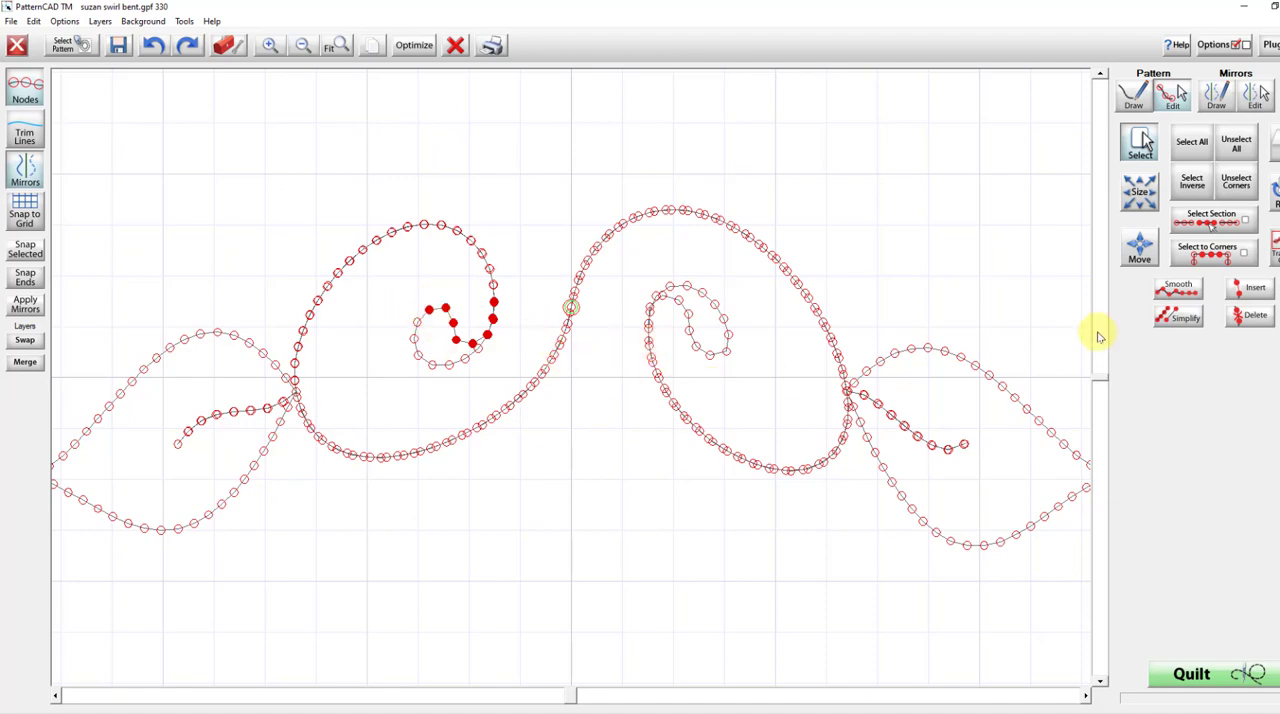
left_click(1178, 287)
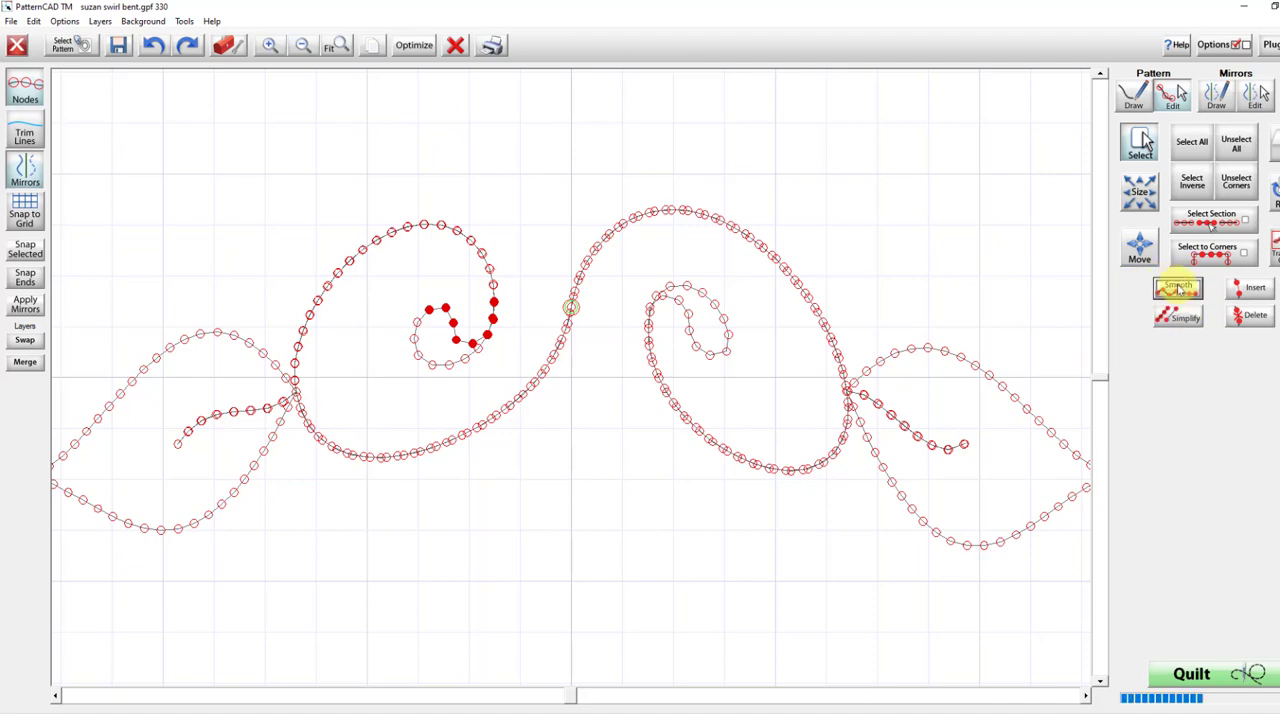
left_click(22, 88)
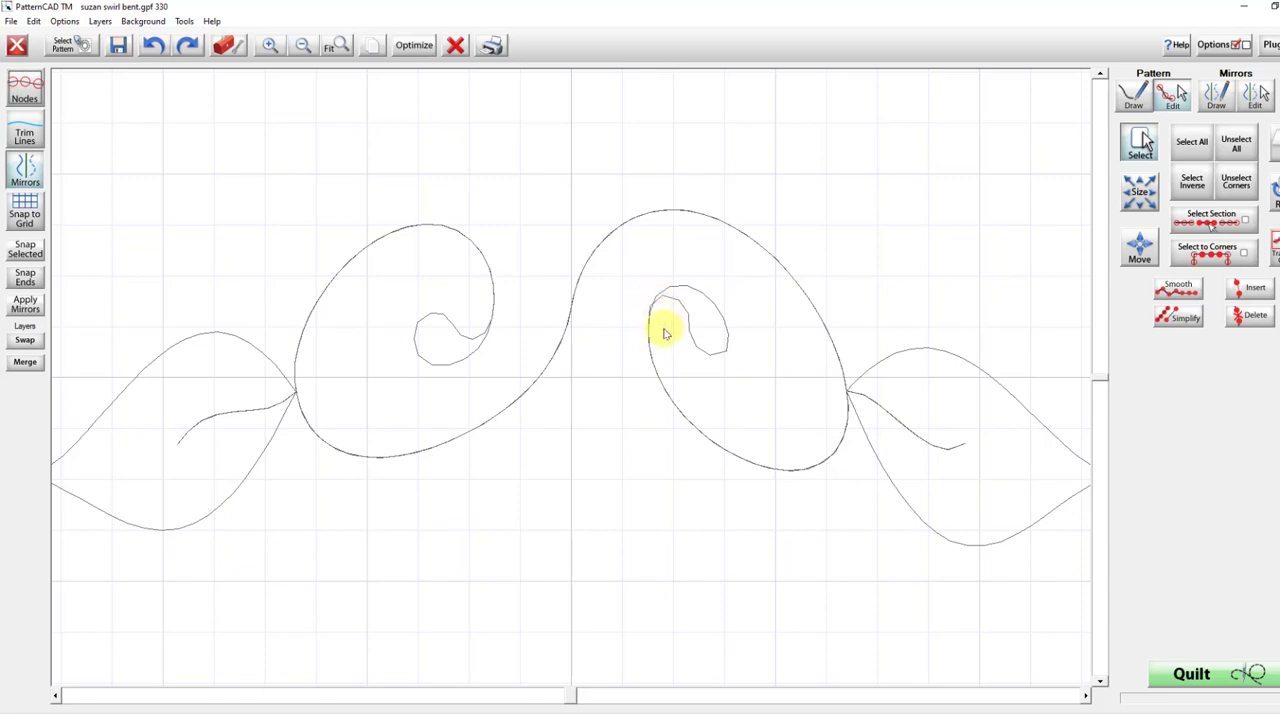
Clear the node selection and smooth the nodes along the inner curl of the right swirl.
left_click(24, 86)
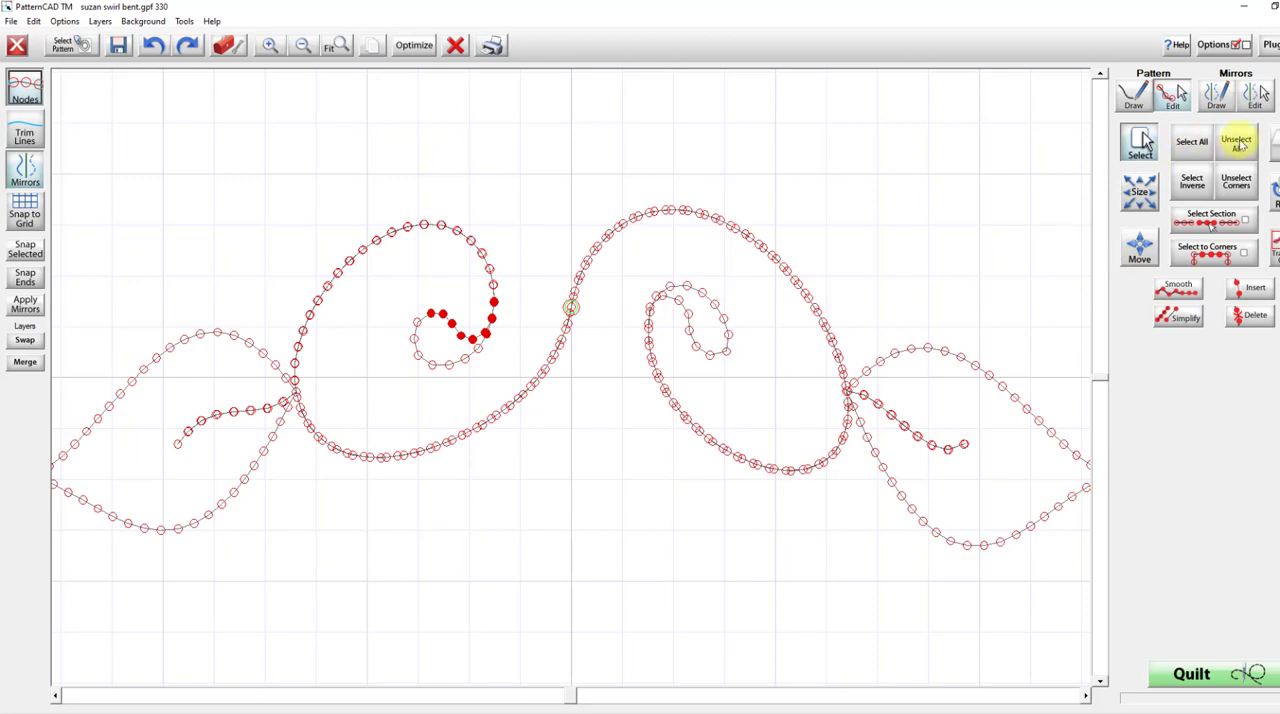
left_click(1248, 148)
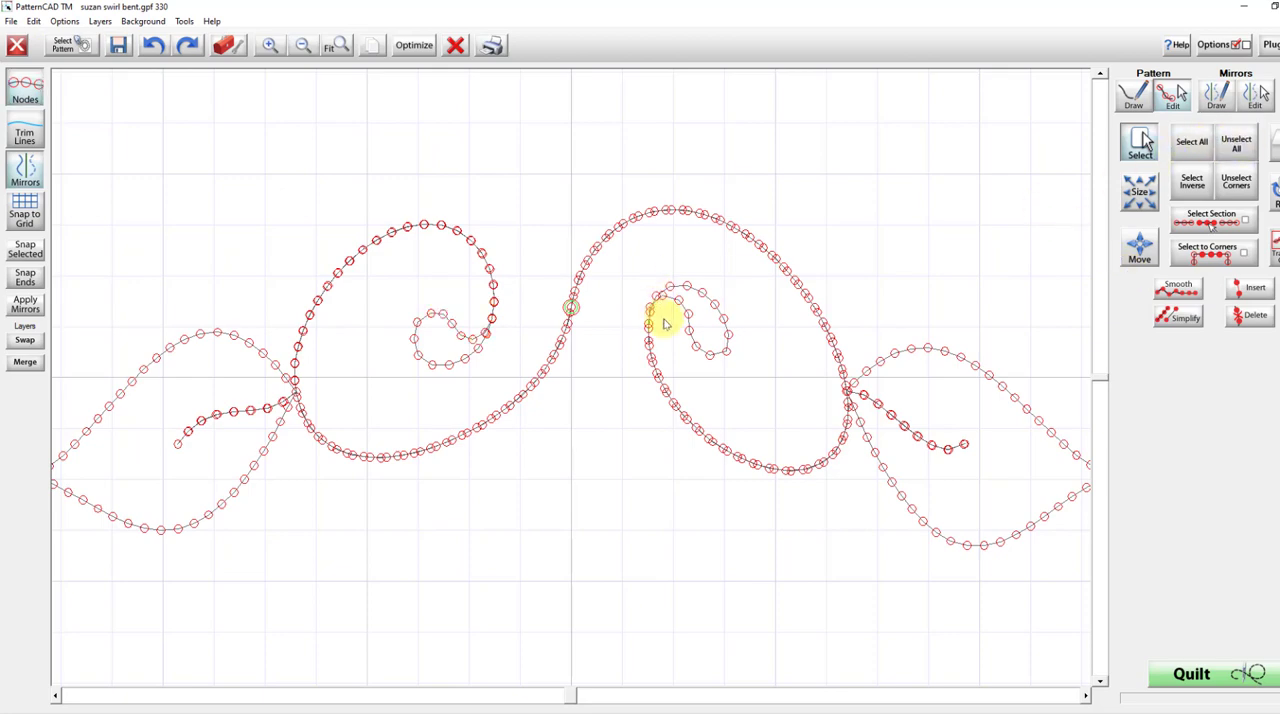
left_click_drag(641, 306, 692, 338)
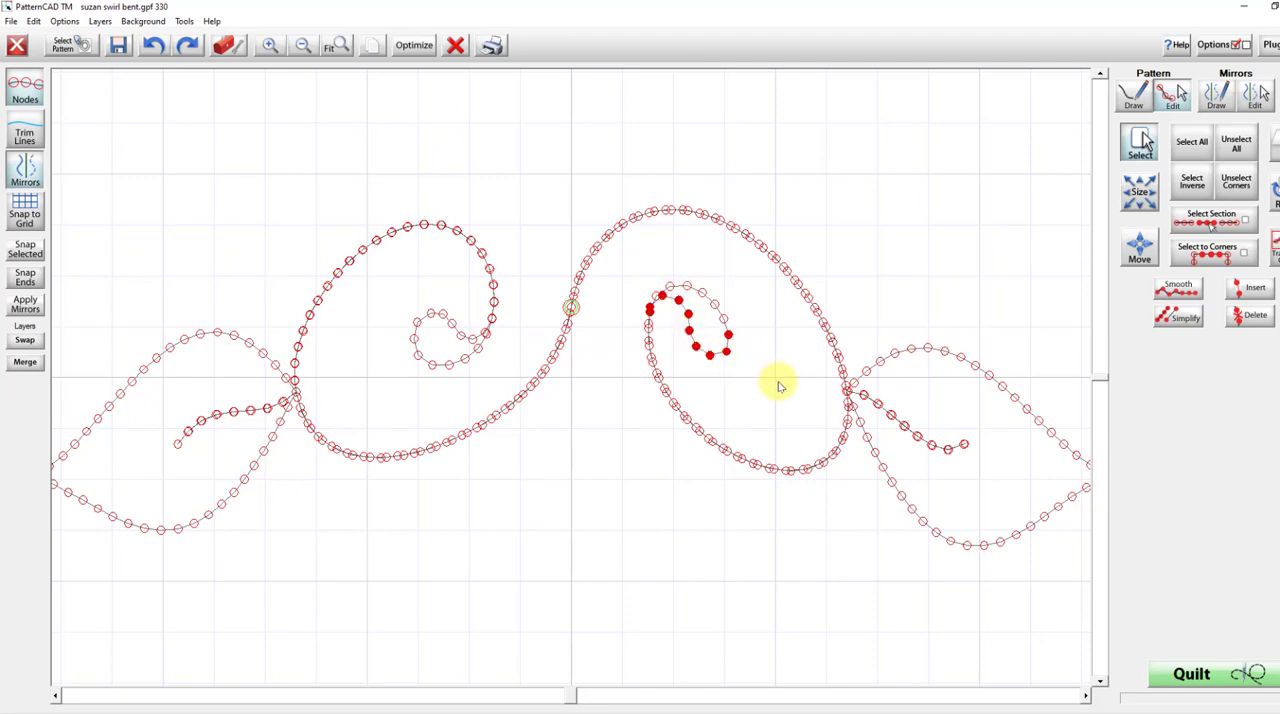
left_click(1186, 289)
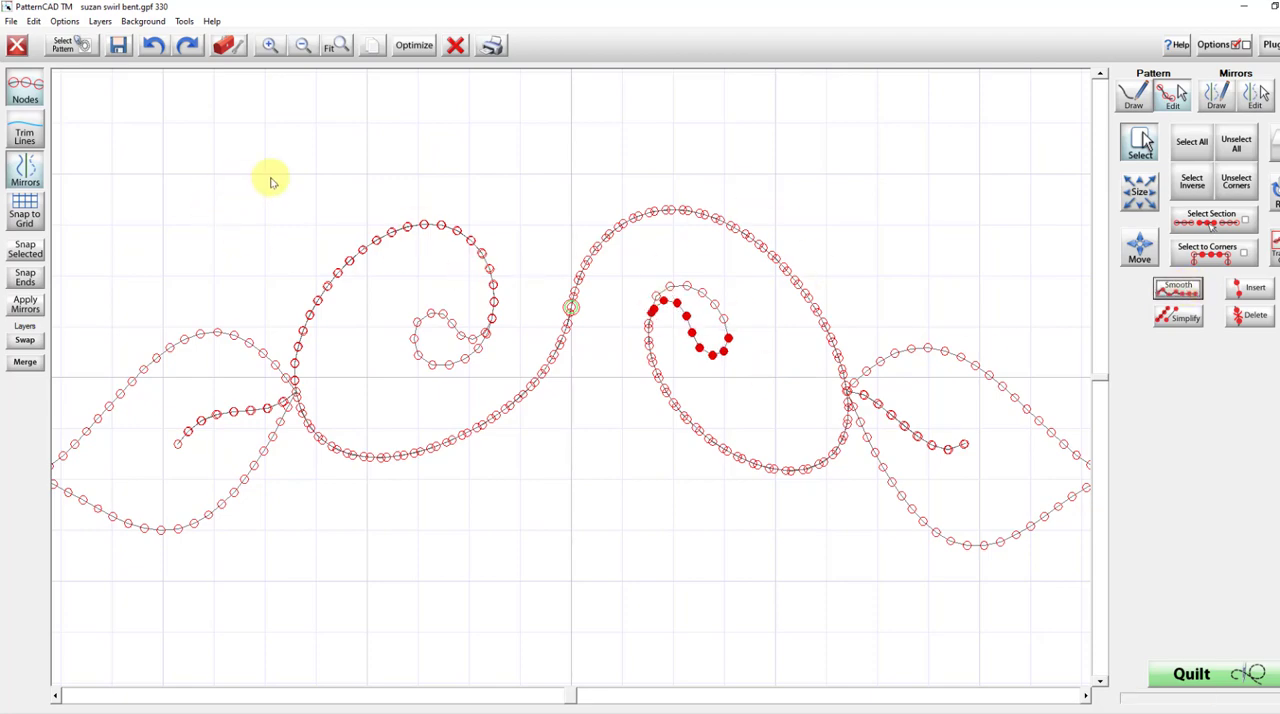
left_click(26, 92)
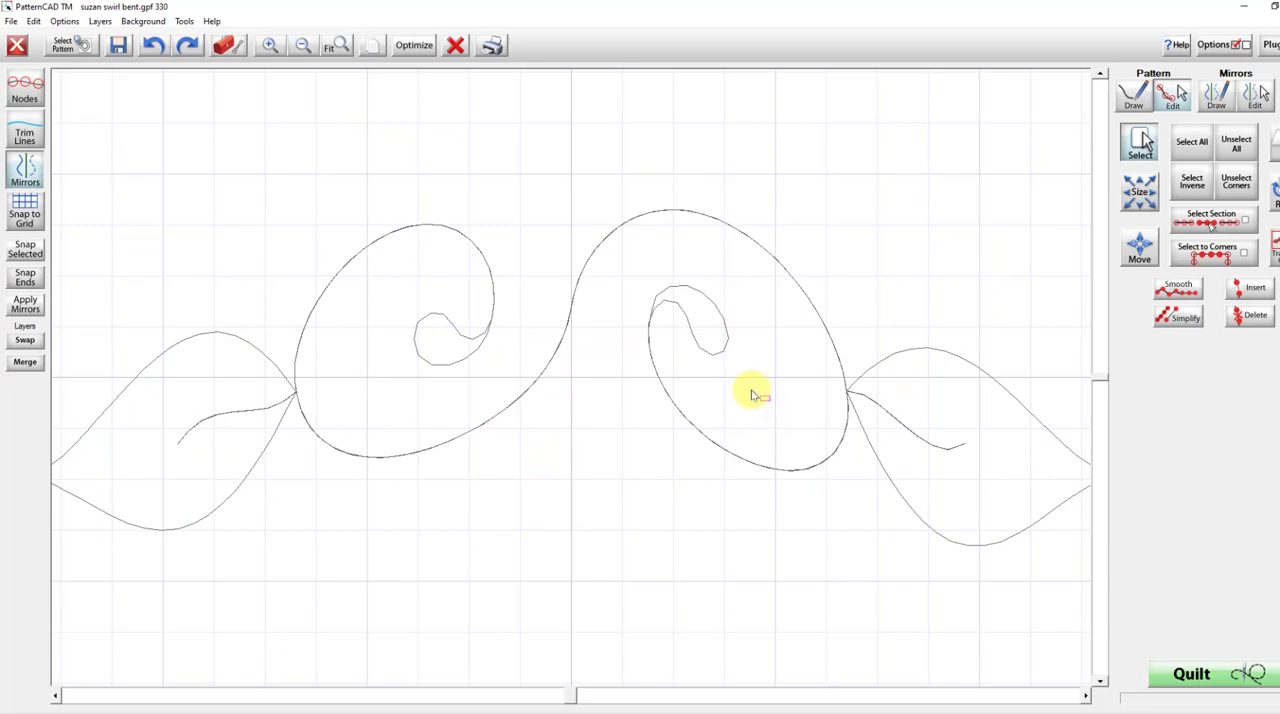
Select only the nodes at the lower tip of the right swirl's inner curl and smooth them.
left_click_drag(771, 403, 688, 330)
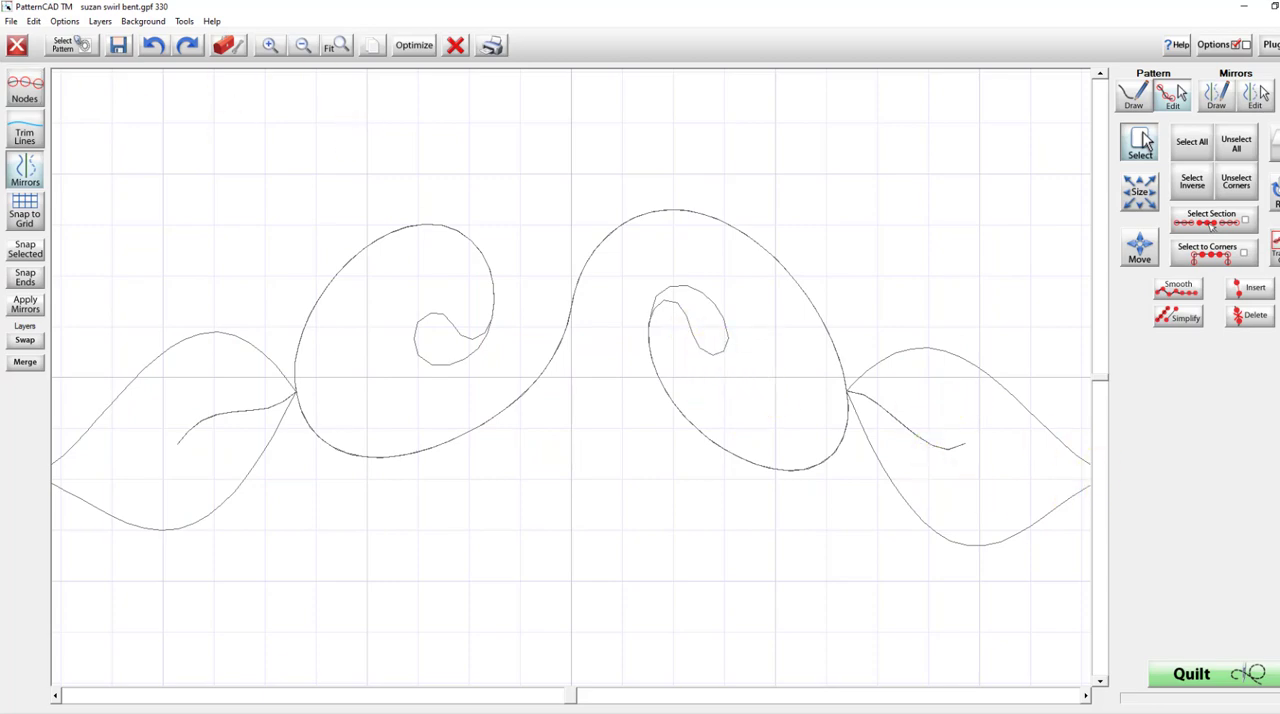
left_click(25, 84)
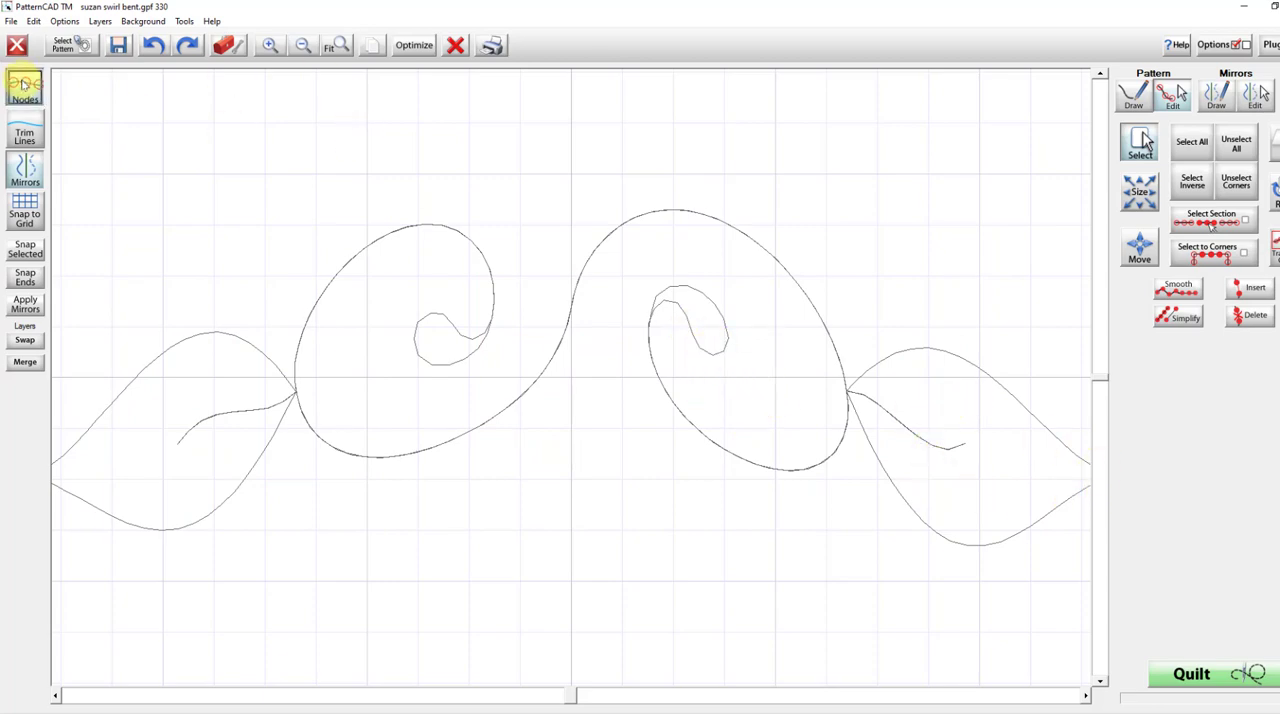
left_click(1250, 150)
left_click_drag(750, 384, 694, 342)
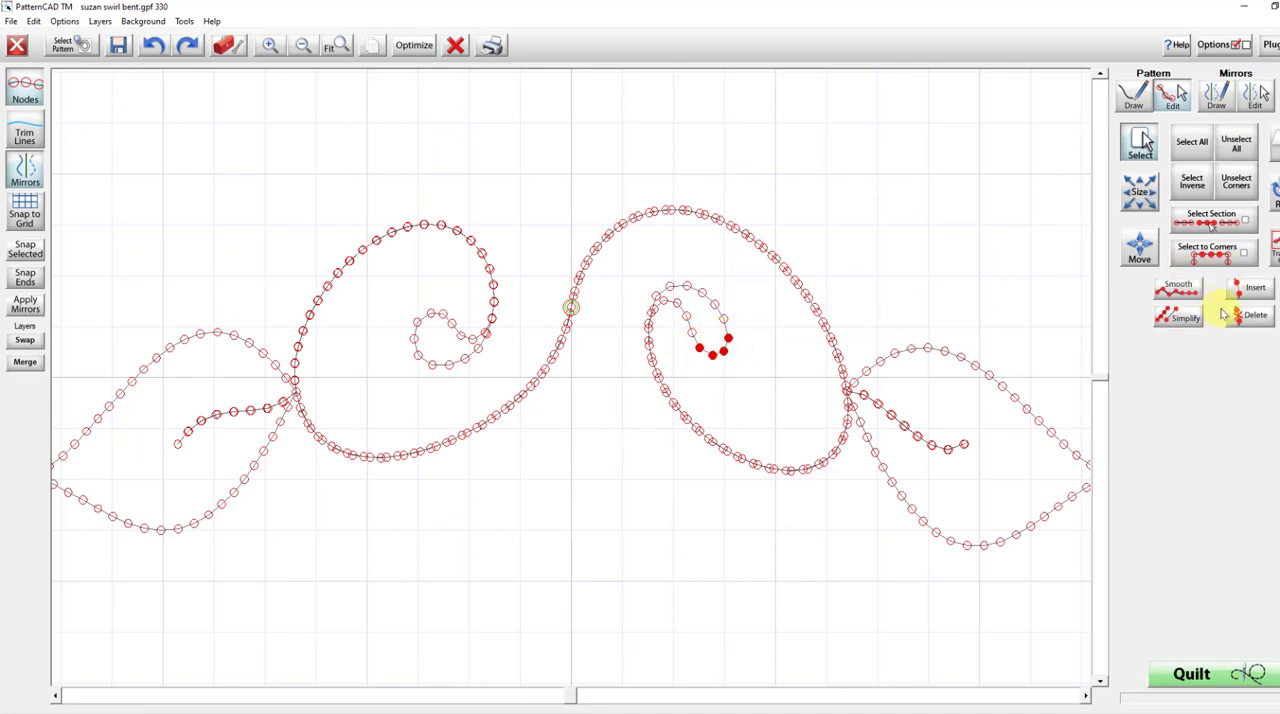
left_click(1180, 288)
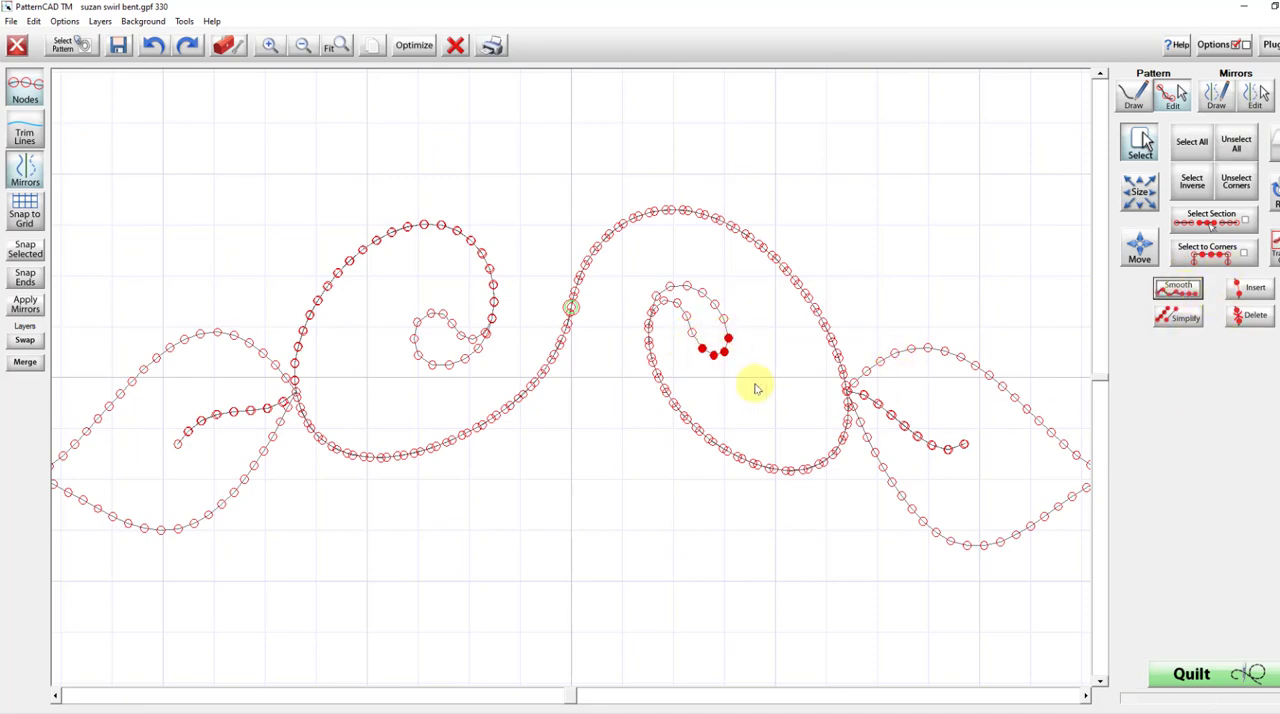
left_click(26, 90)
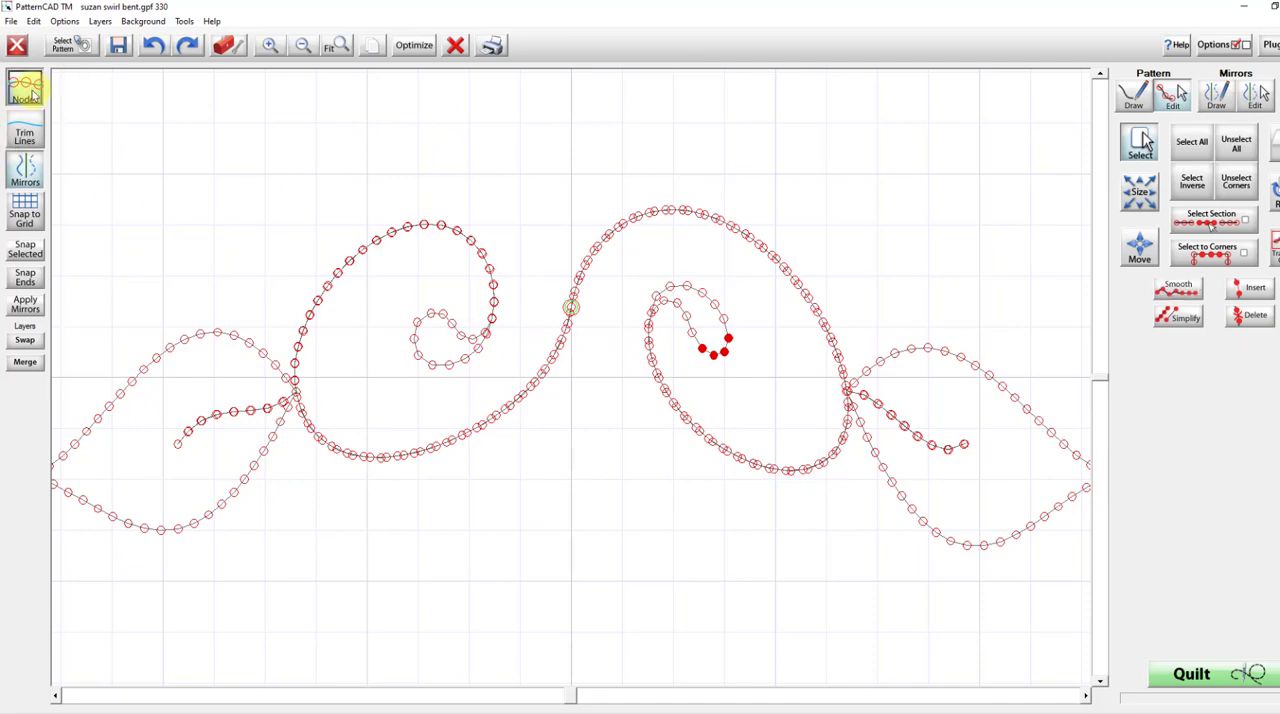
left_click(26, 90)
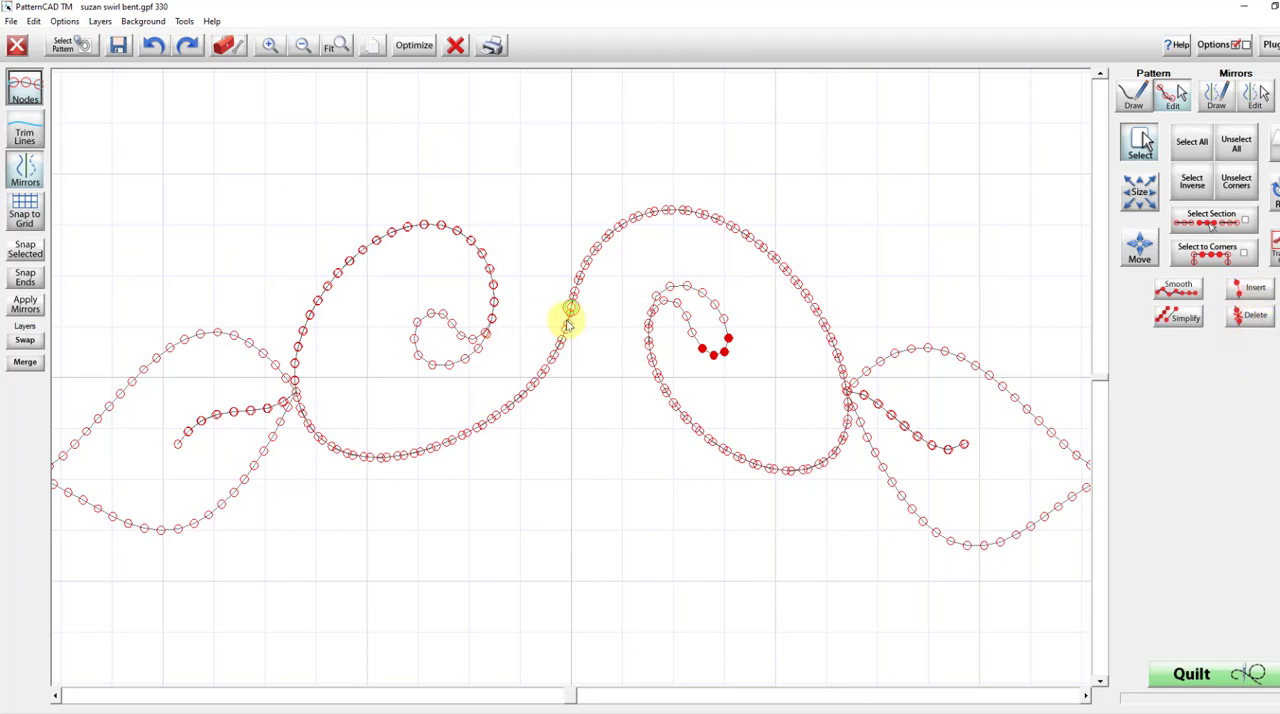
Smooth the nodes at the upper left of the left swirl's inner curl, clearing the previous selection first.
left_click_drag(760, 390, 688, 330)
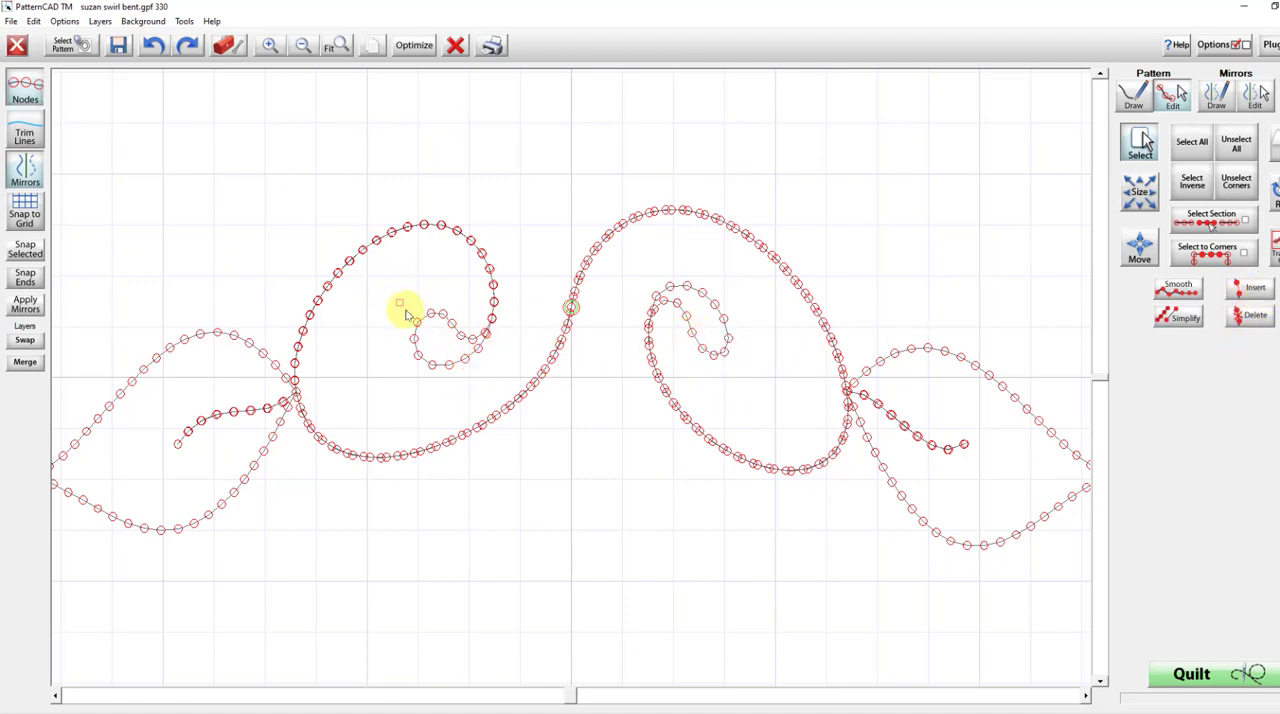
left_click_drag(405, 313, 431, 344)
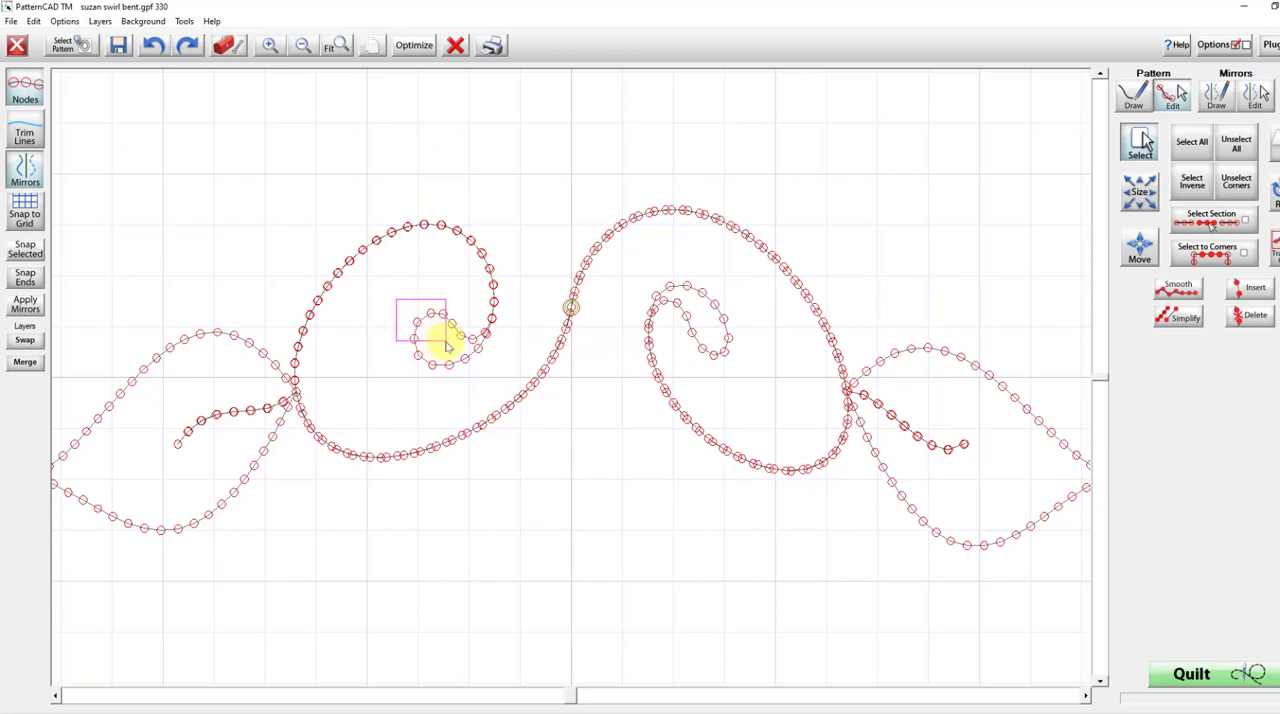
left_click_drag(447, 345, 447, 345)
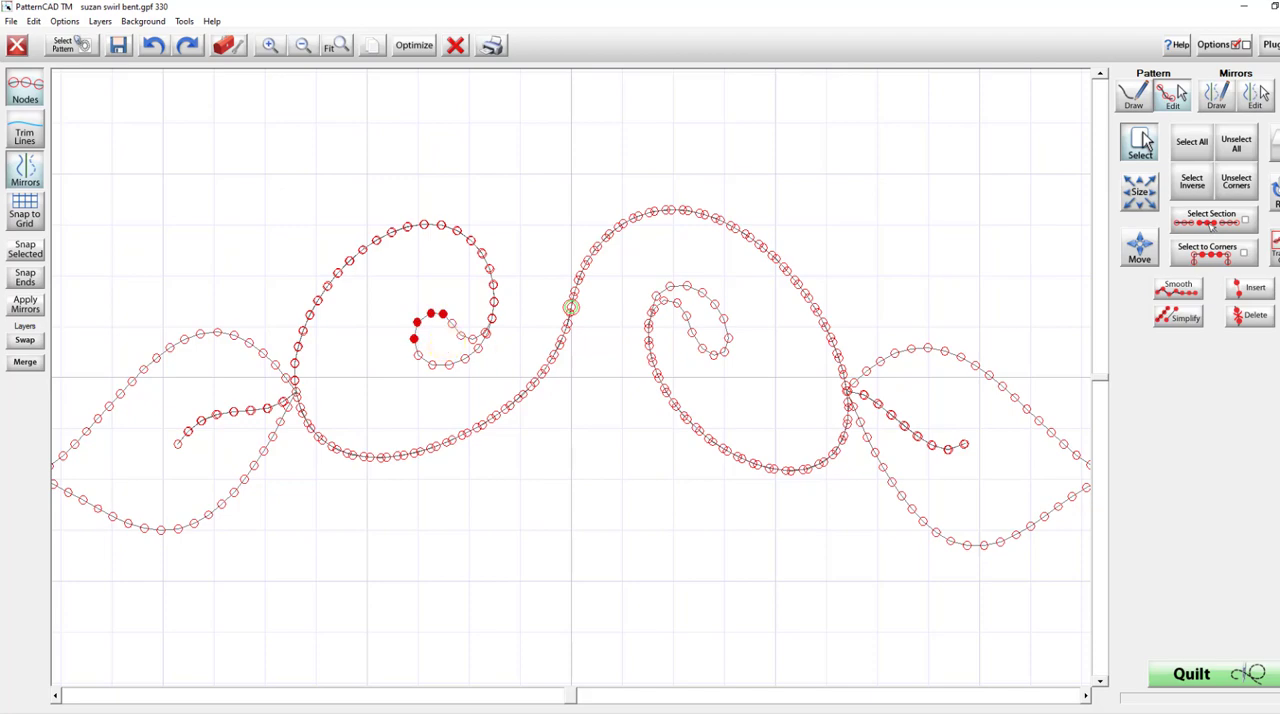
left_click(1187, 289)
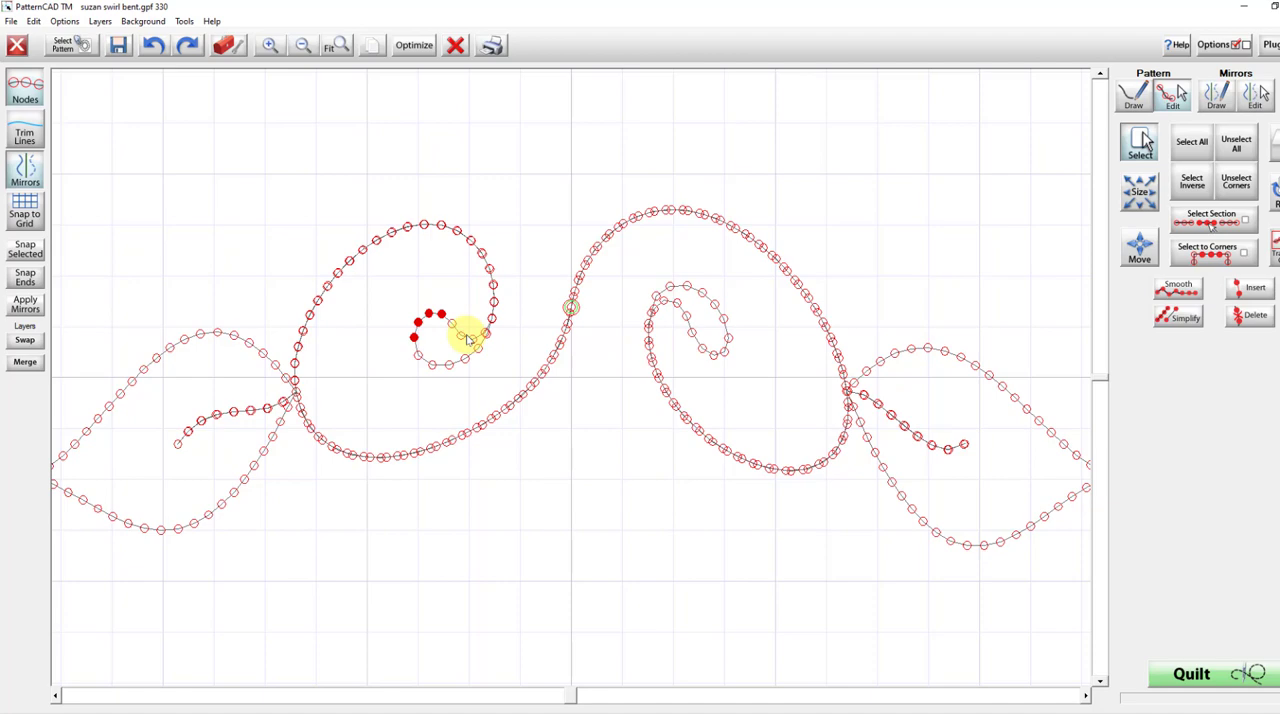
left_click_drag(397, 292, 451, 348)
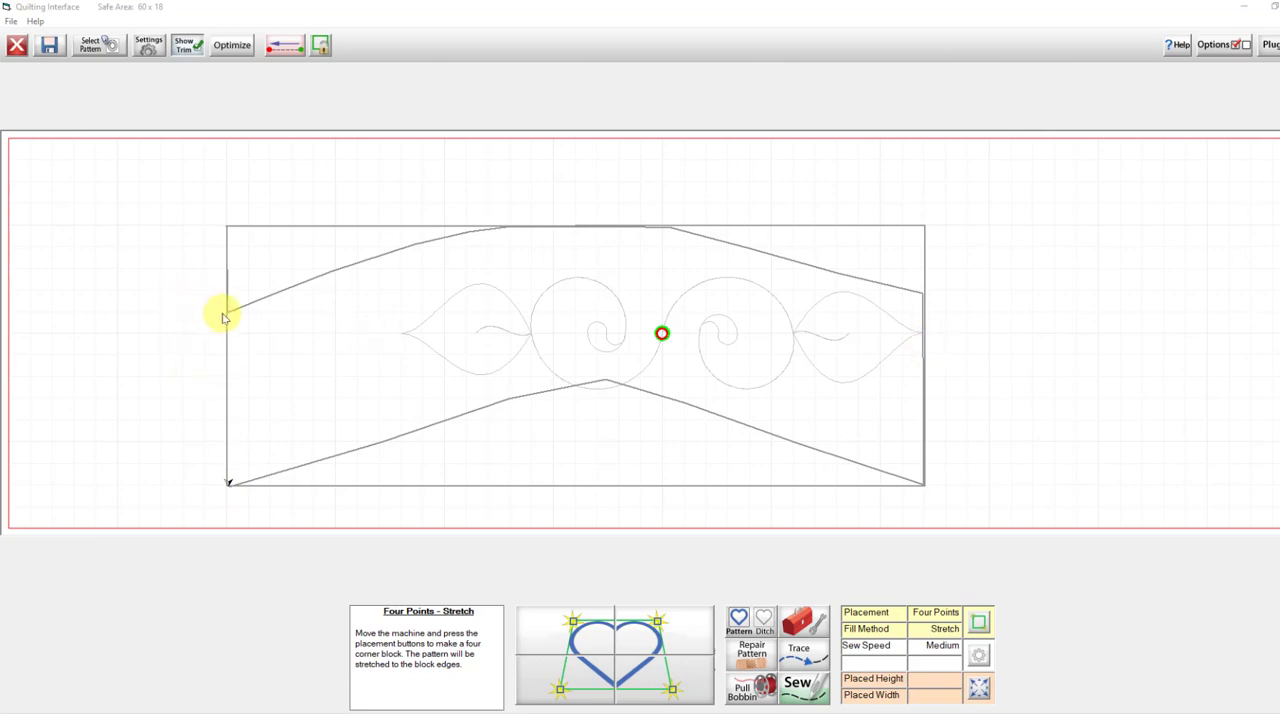
Stretch the pattern to the arc outline's four end corners, re-placing its upper right corner slightly lower, level with the upper left one.
left_click(549, 627)
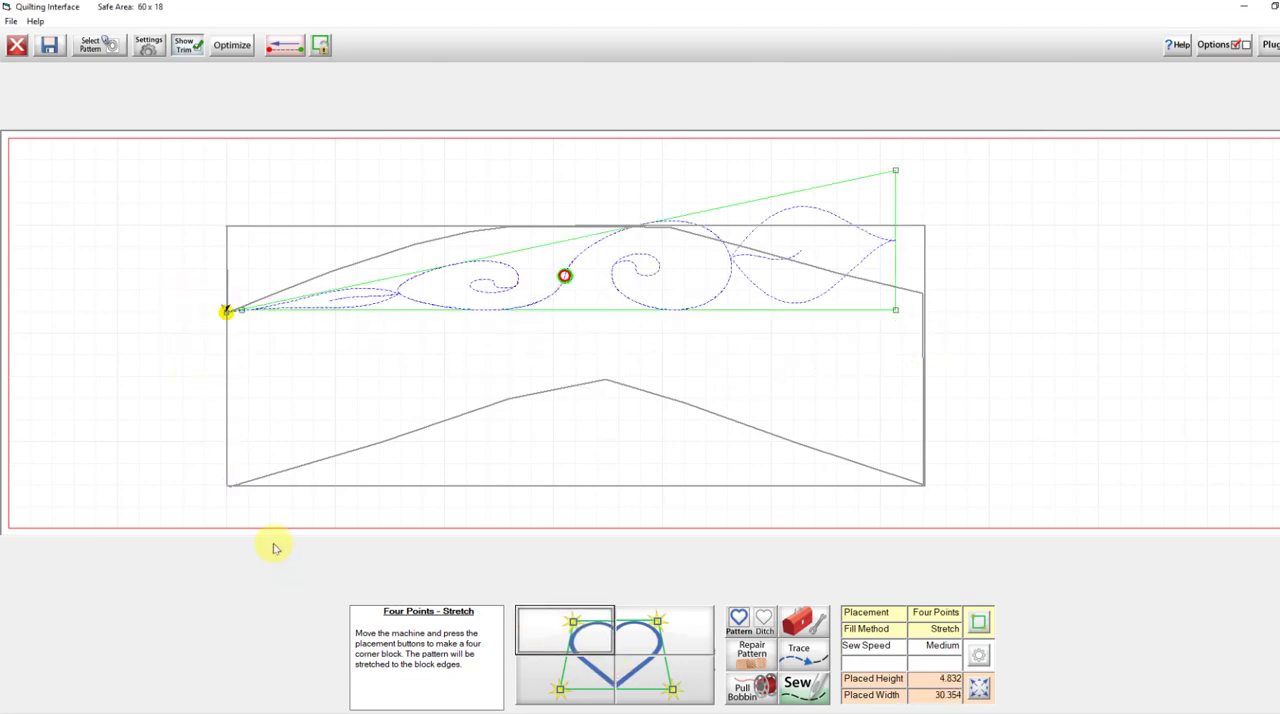
left_click(228, 486)
left_click(575, 684)
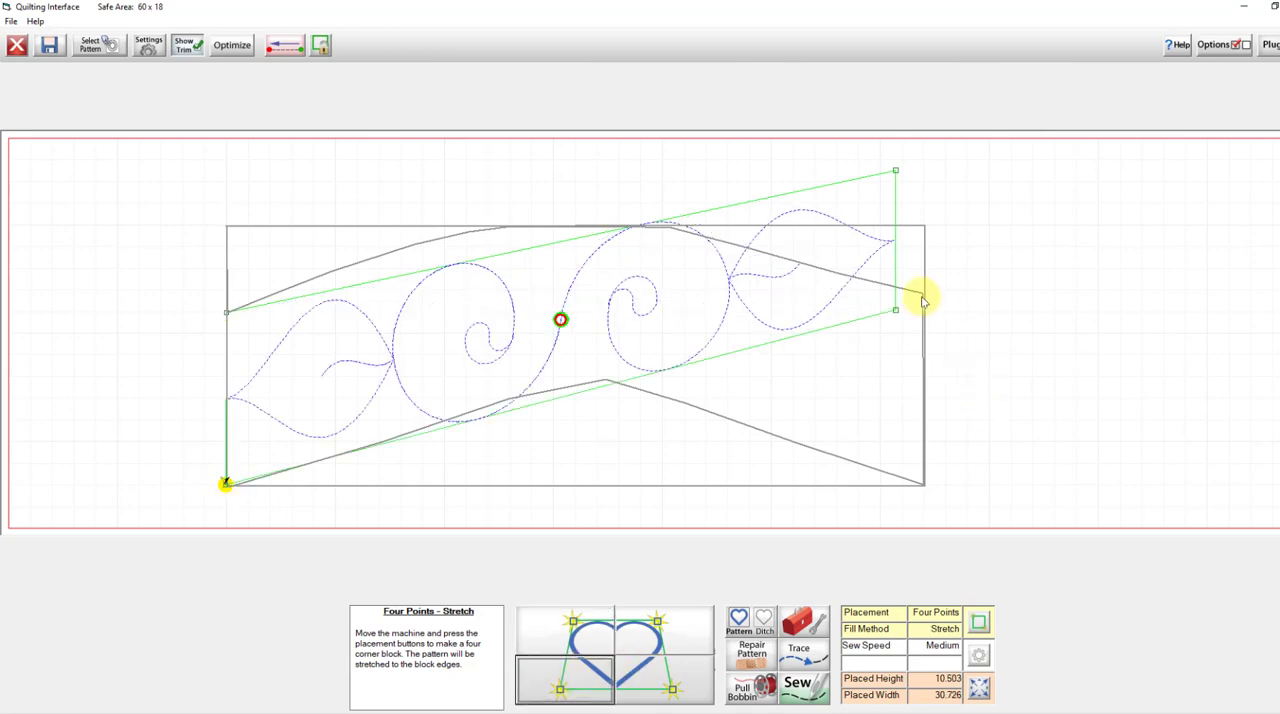
left_click(700, 630)
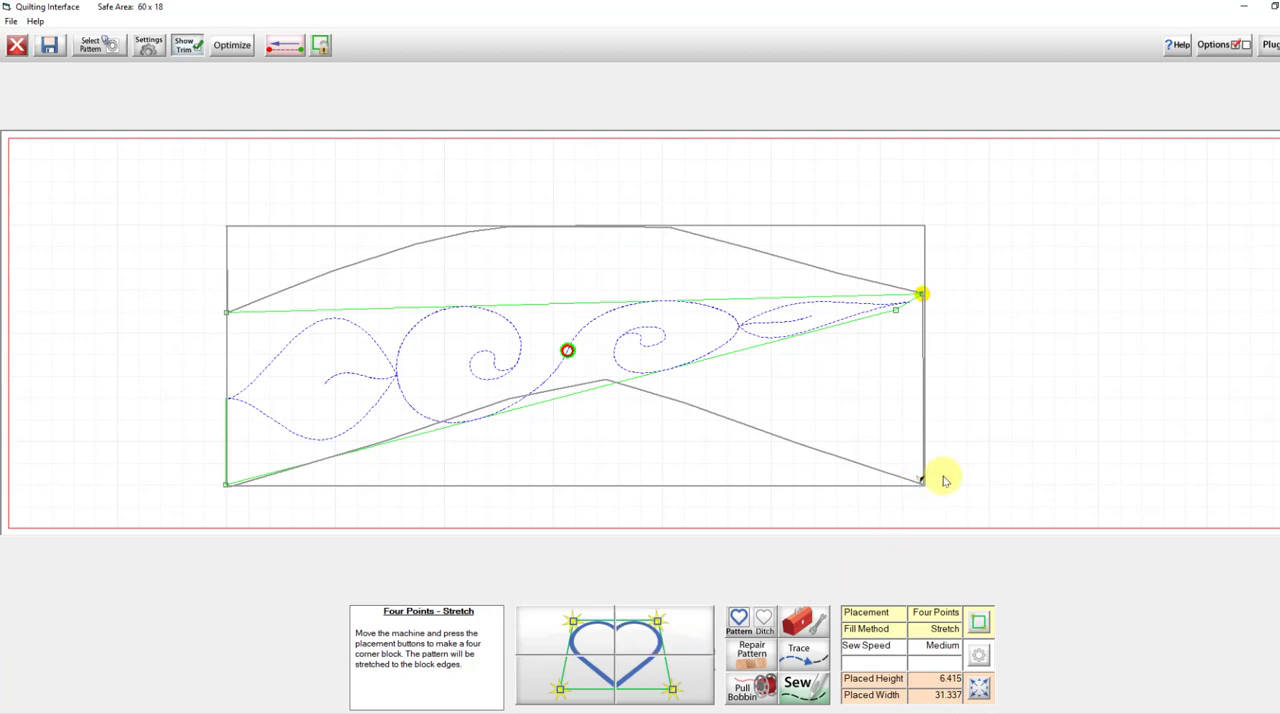
left_click(658, 683)
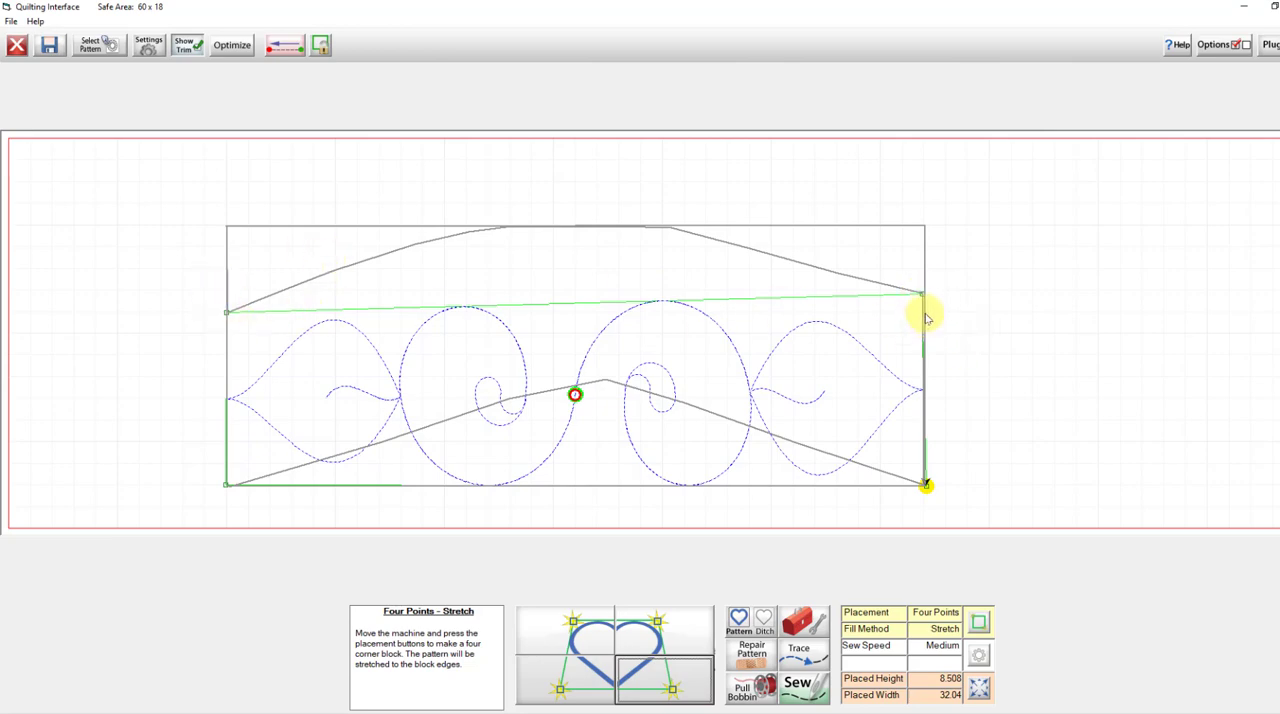
left_click(668, 636)
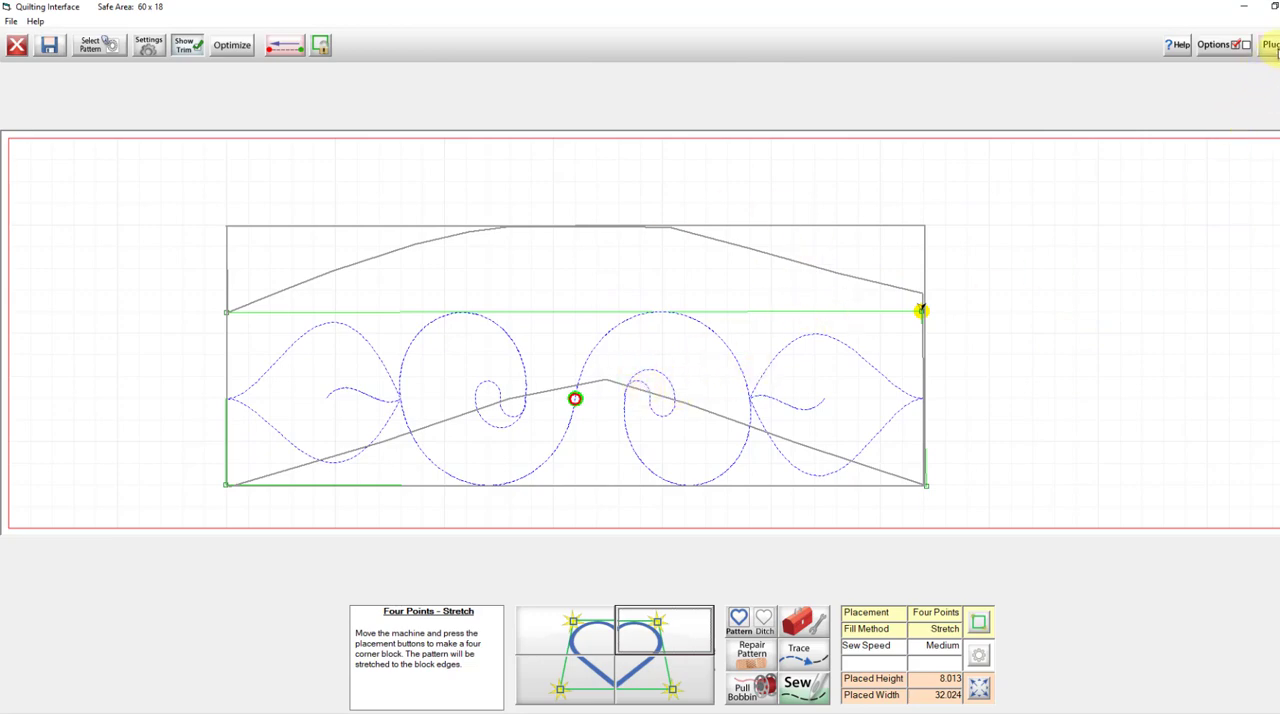
Use the Fabric Compensation plug-in with Arcs to bend the pattern's upper edge through the top middle of the arc outline.
left_click(1271, 48)
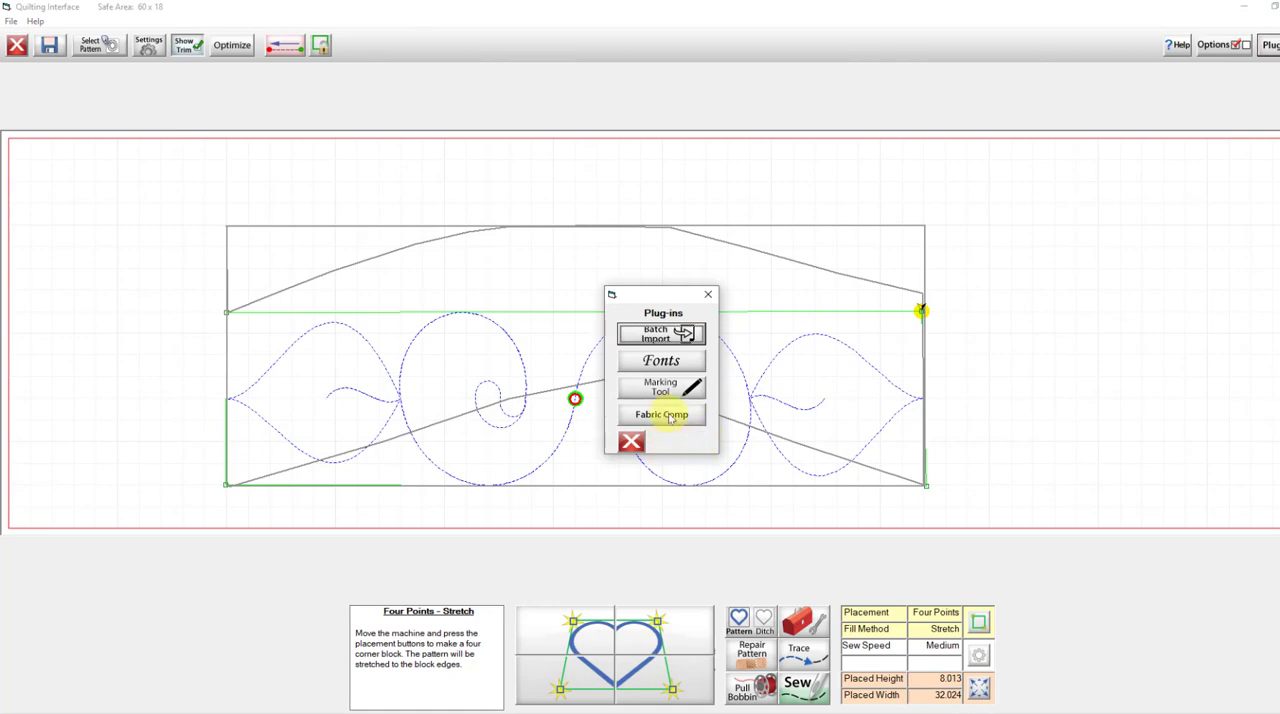
left_click(661, 414)
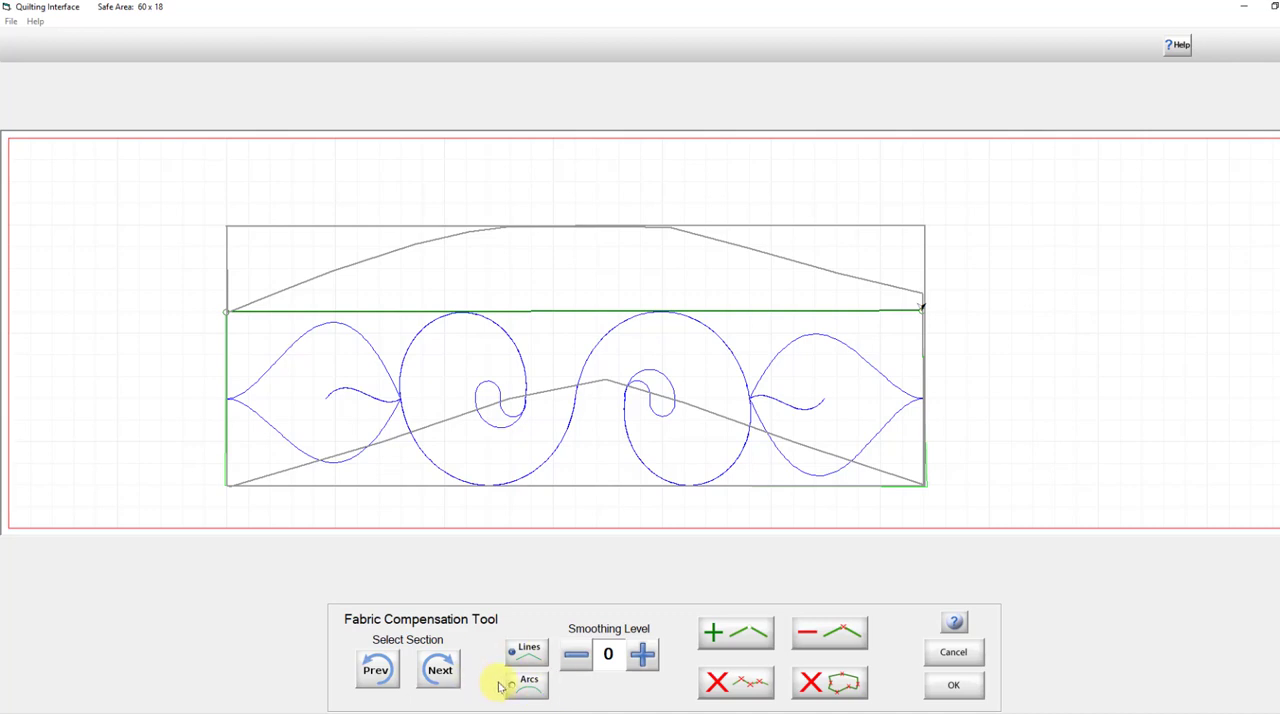
left_click(528, 689)
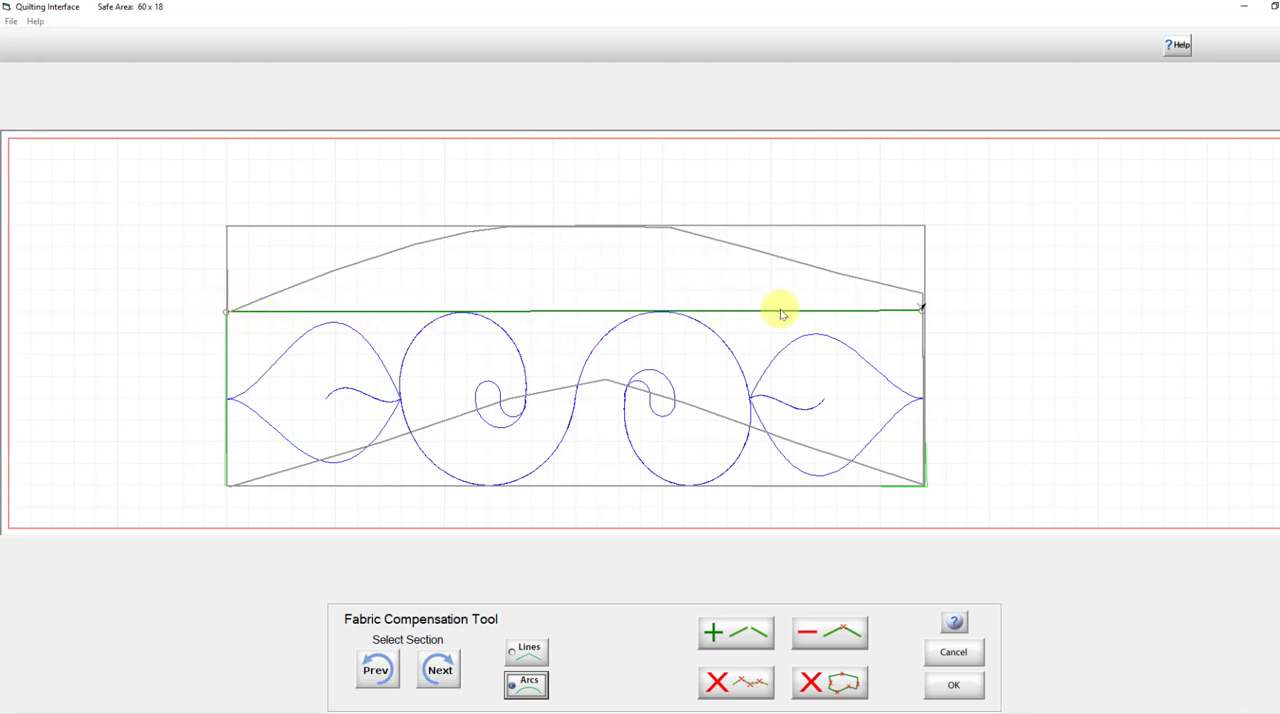
left_click(576, 229)
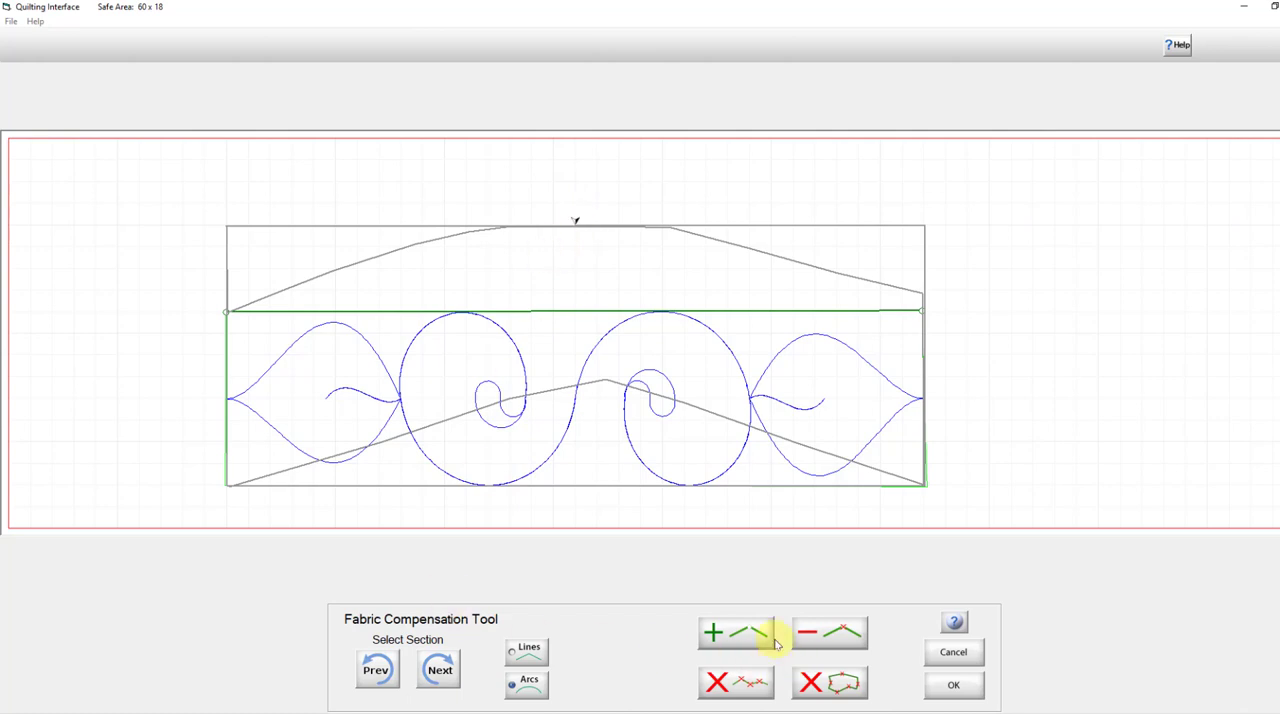
left_click(735, 630)
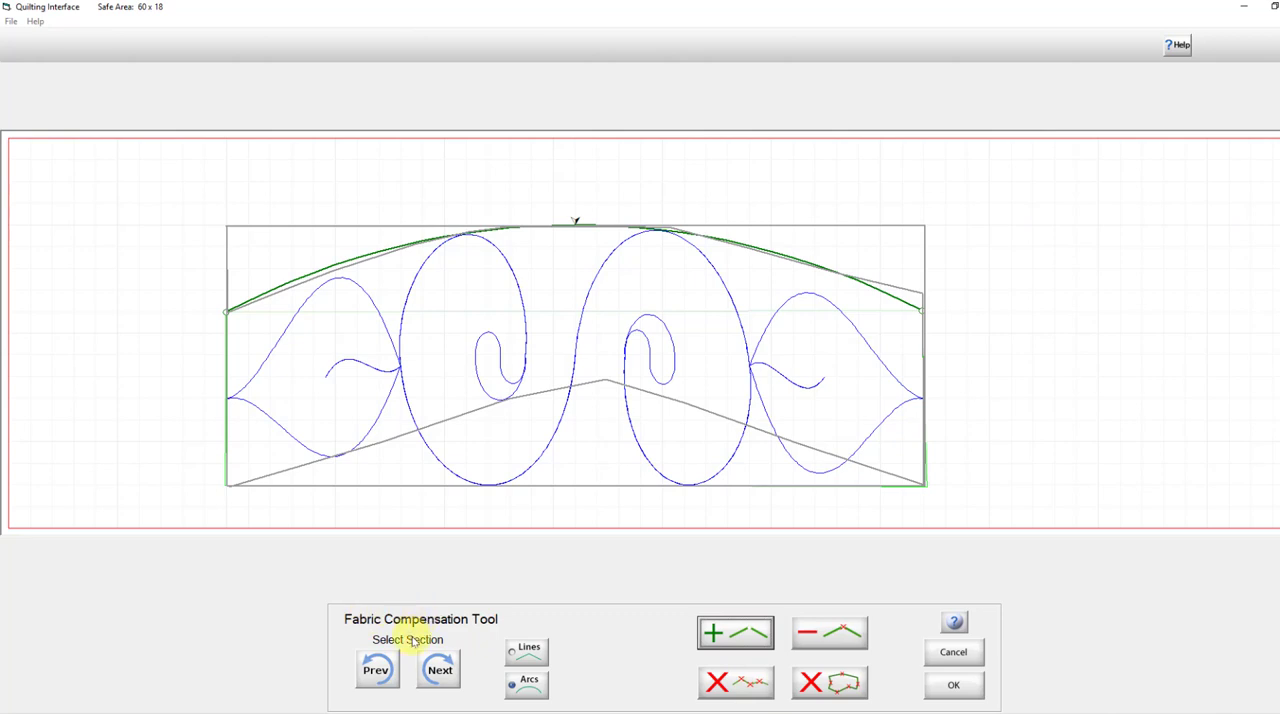
Bend the pattern's bottom edge as an arc through a point near the peak of the outline's inner curve, and accept the compensation.
left_click(444, 672)
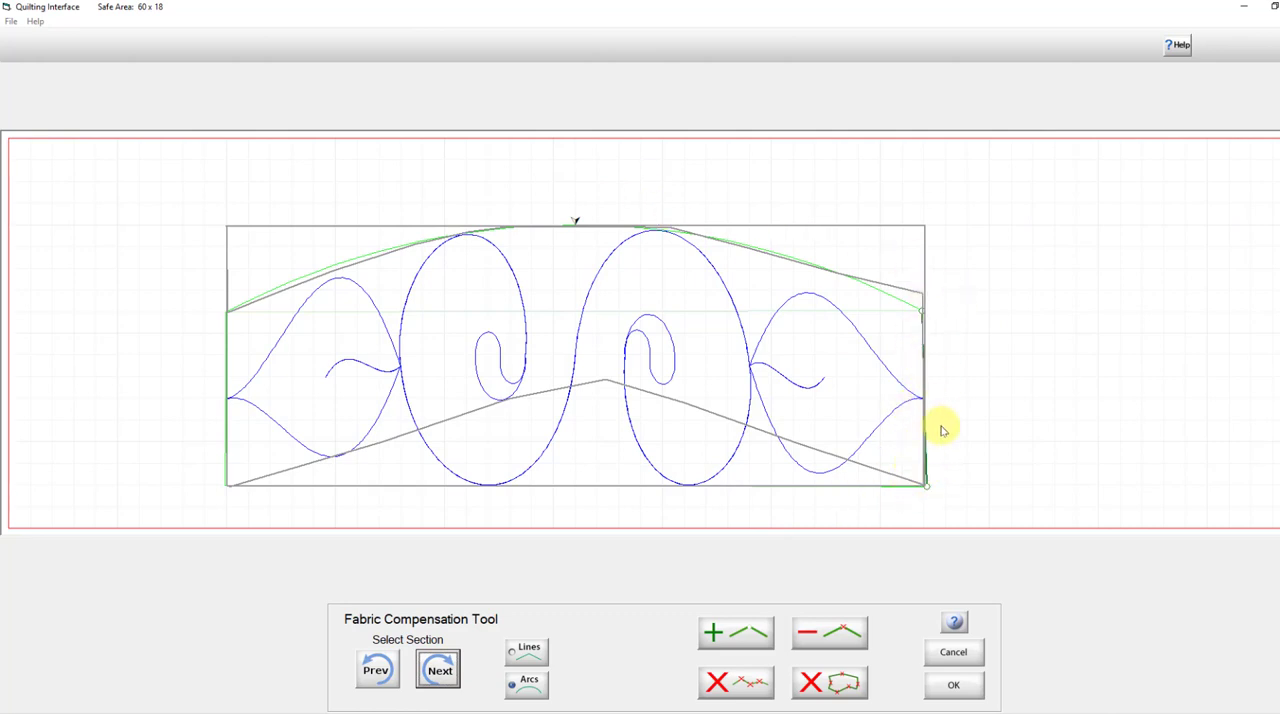
left_click(438, 668)
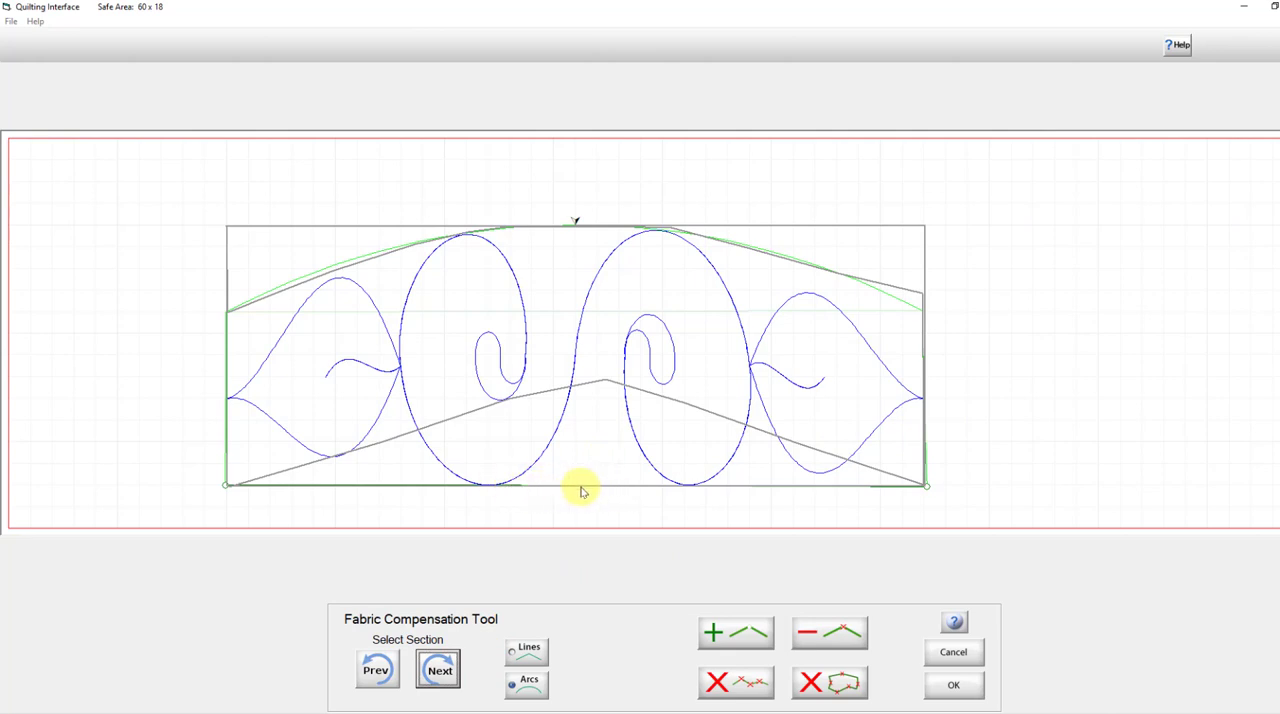
left_click(590, 387)
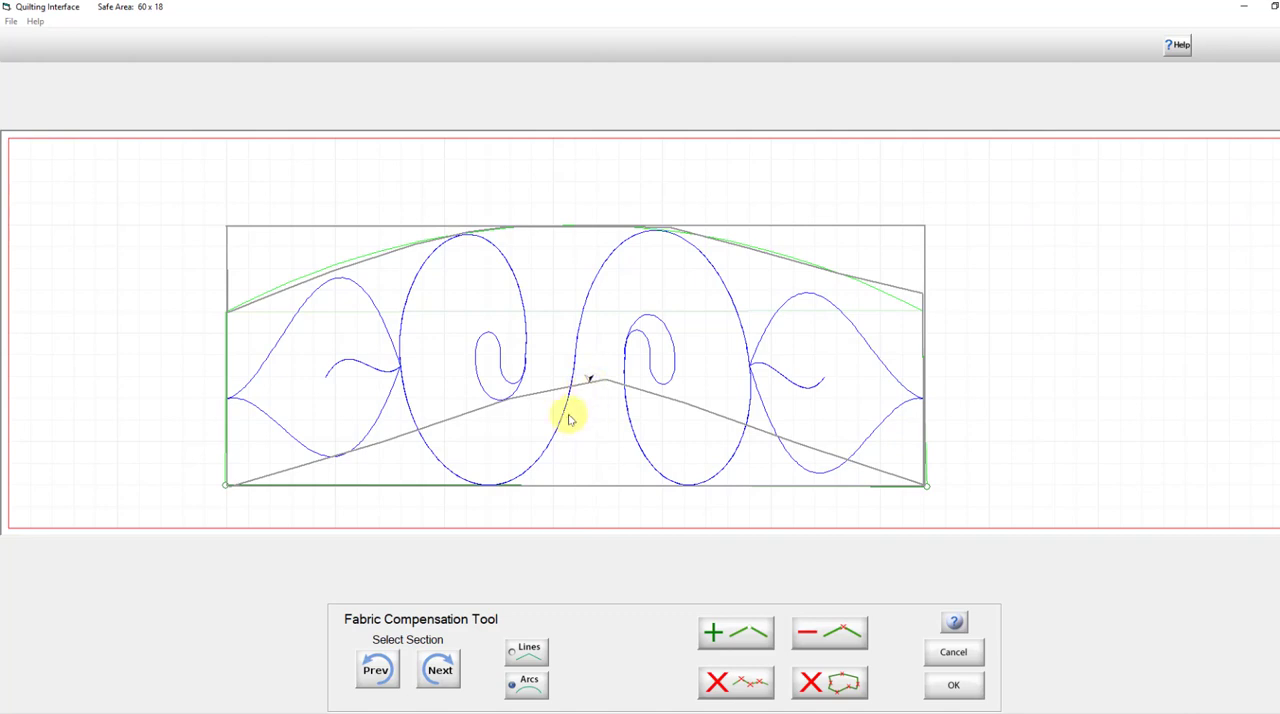
left_click(522, 686)
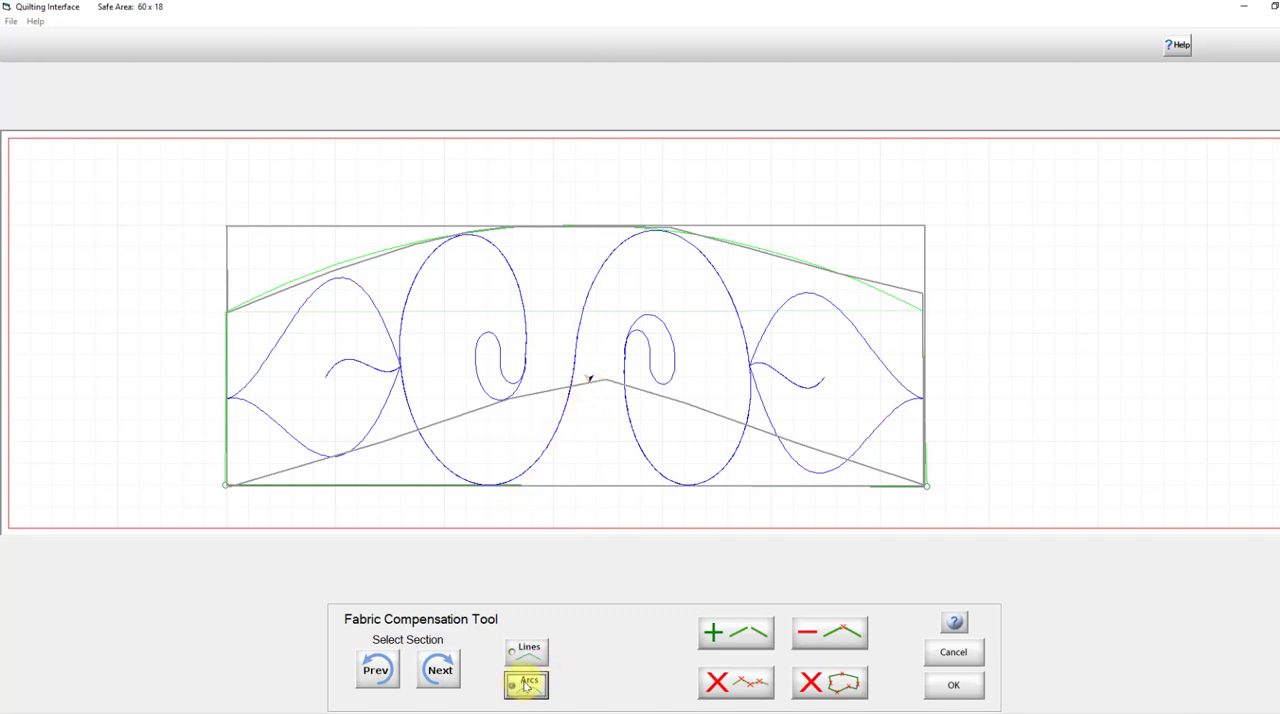
left_click(746, 633)
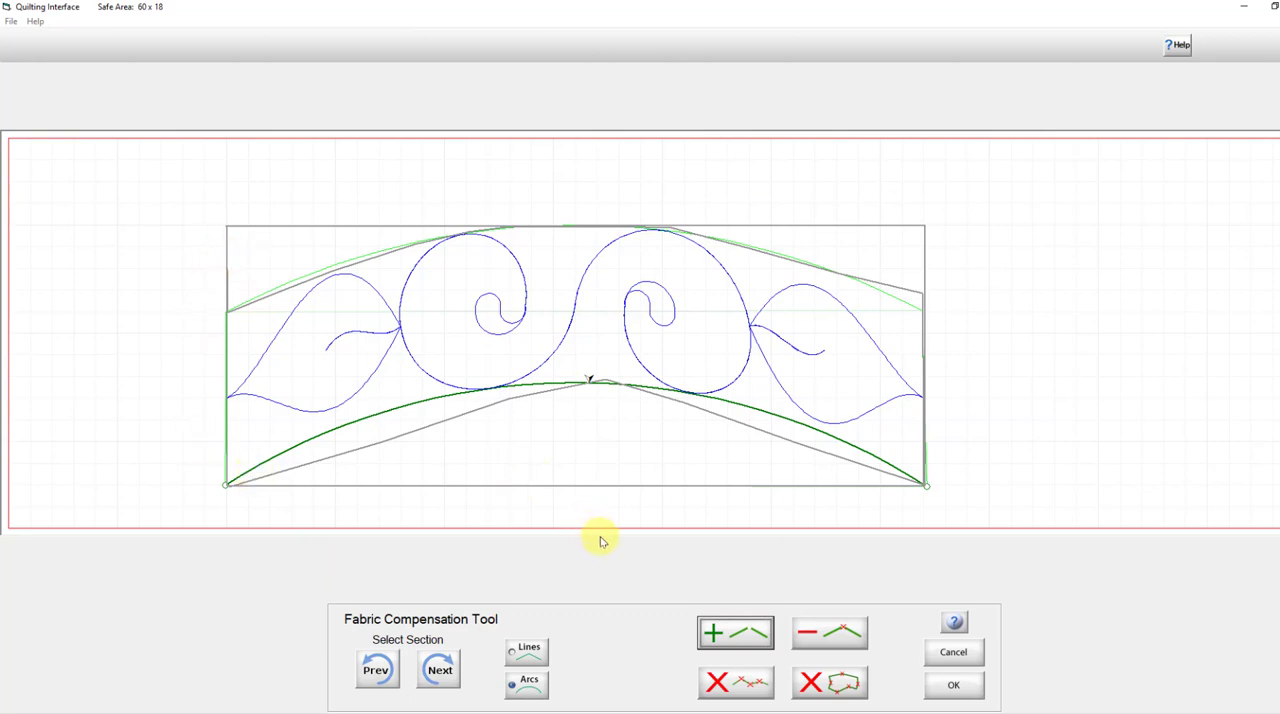
left_click(955, 684)
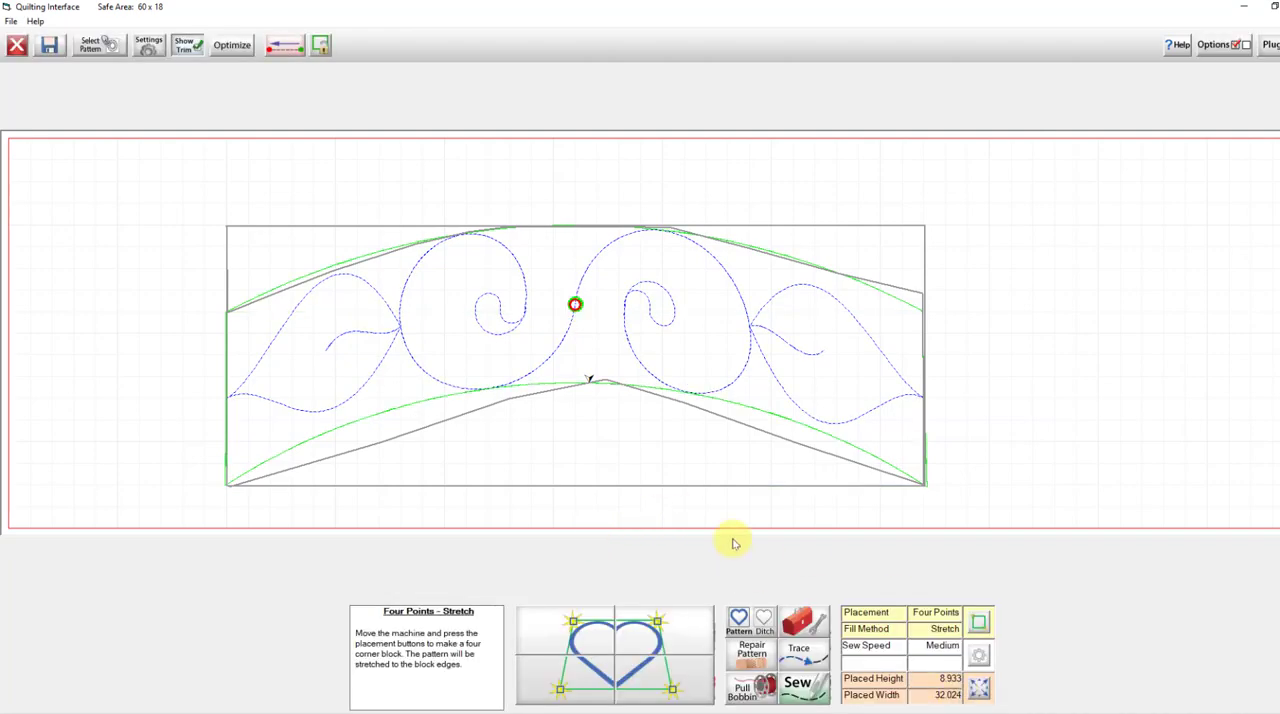